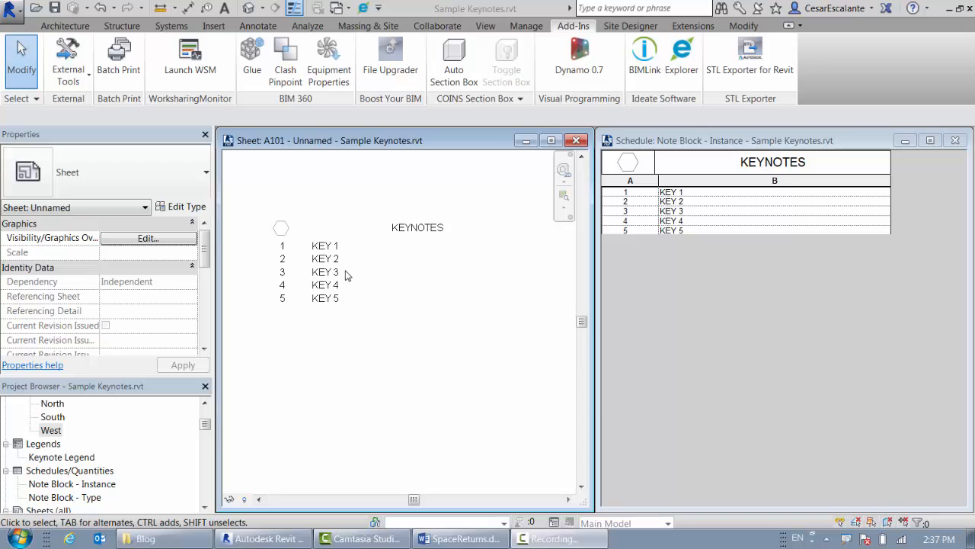
Add a second line reading "line 2" to the KEY 1 description in the note block schedule and check it on the sheet
left_click(345, 270)
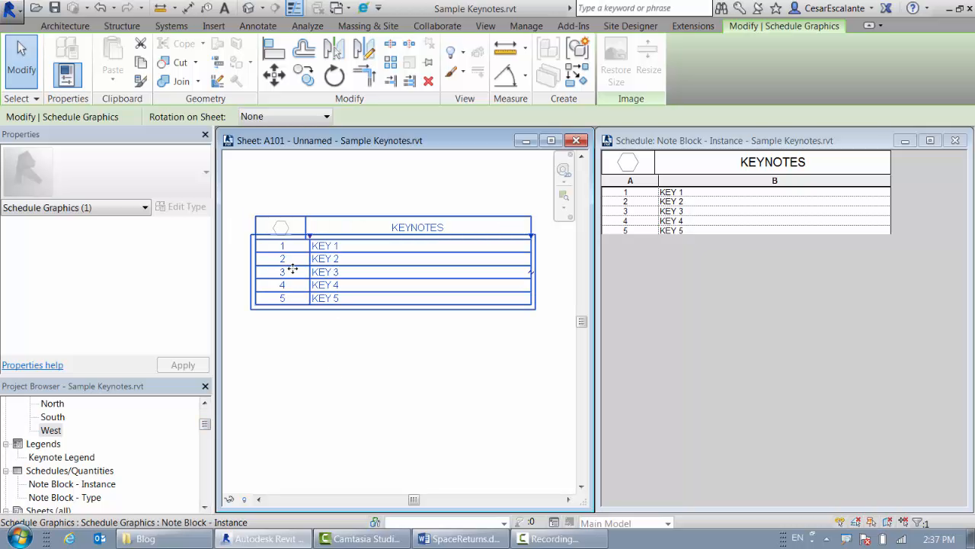
left_click(324, 344)
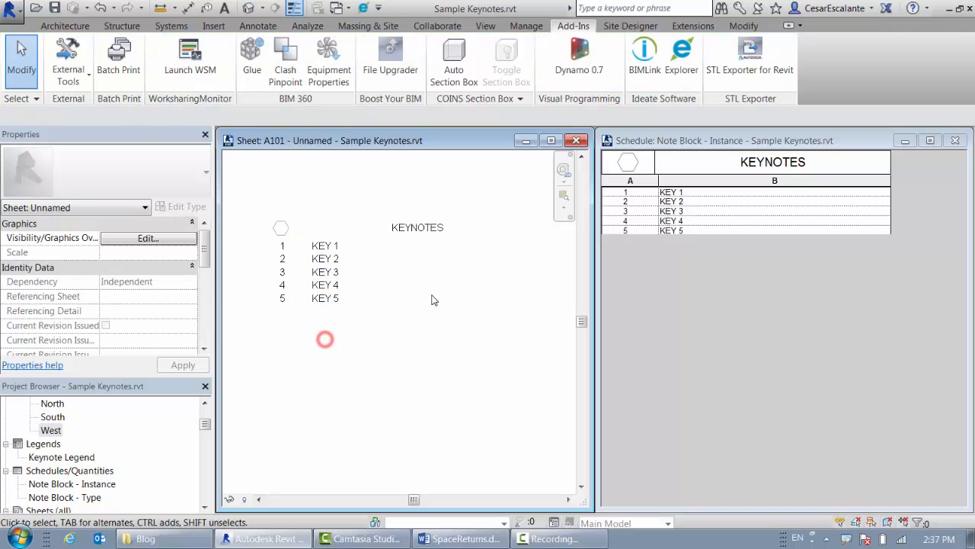
left_click(689, 200)
left_click(685, 192)
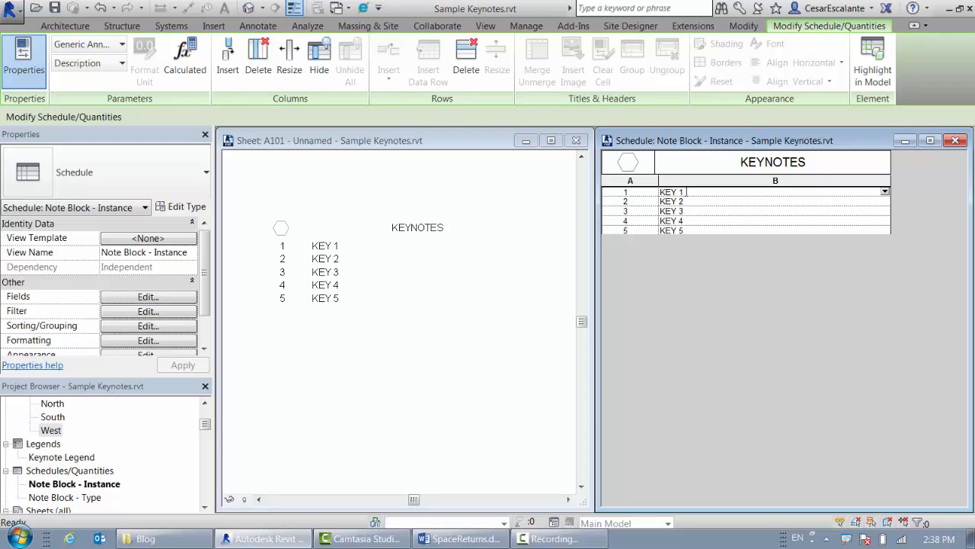
left_click(686, 192)
key("ctrl+Return")
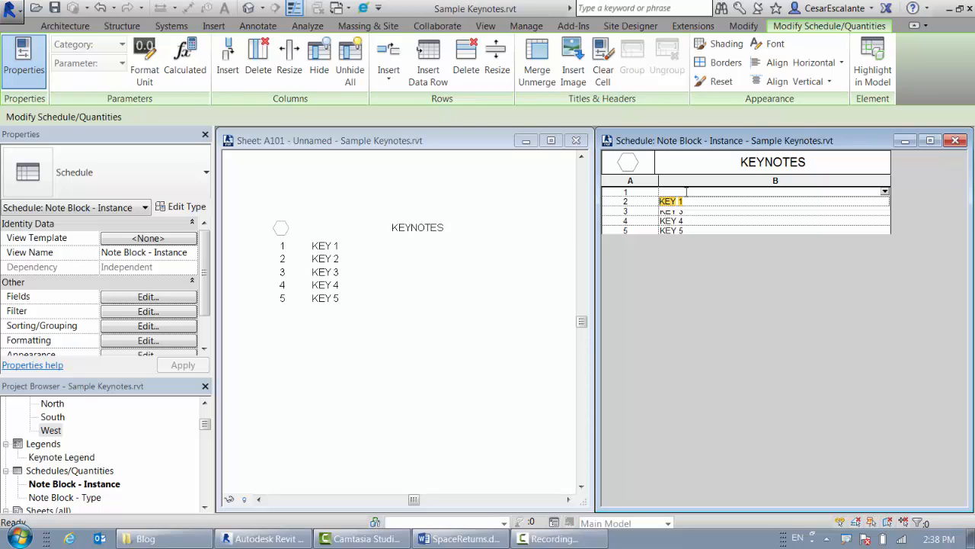
type("I")
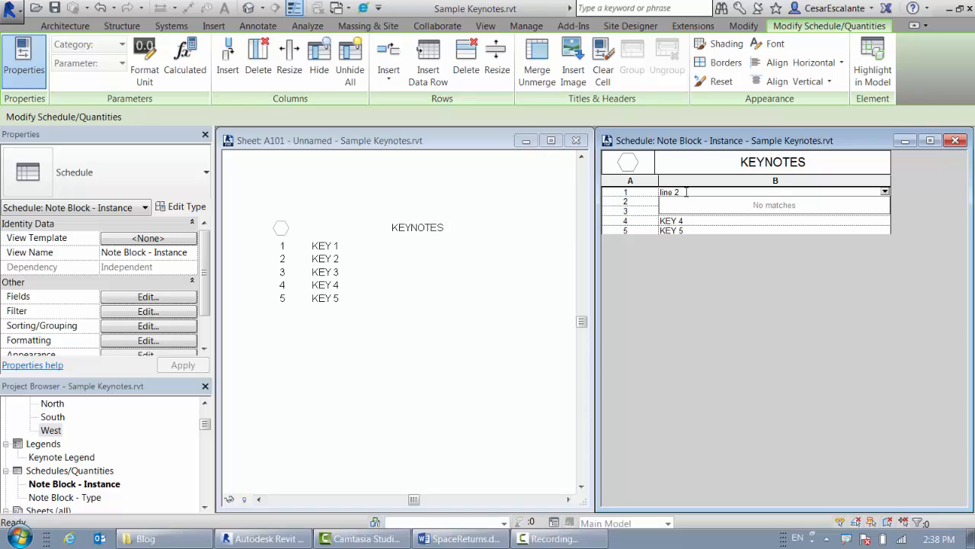
key("Return")
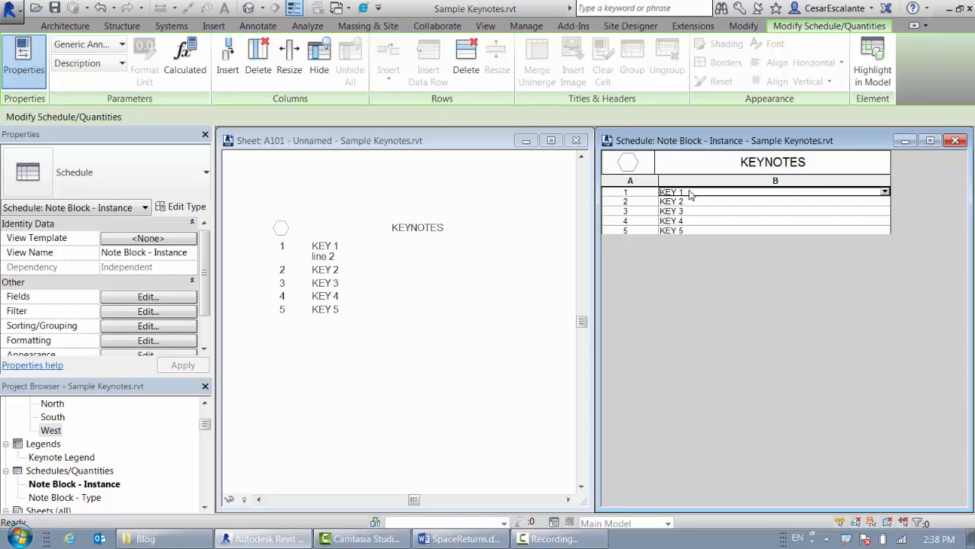
left_click(424, 323)
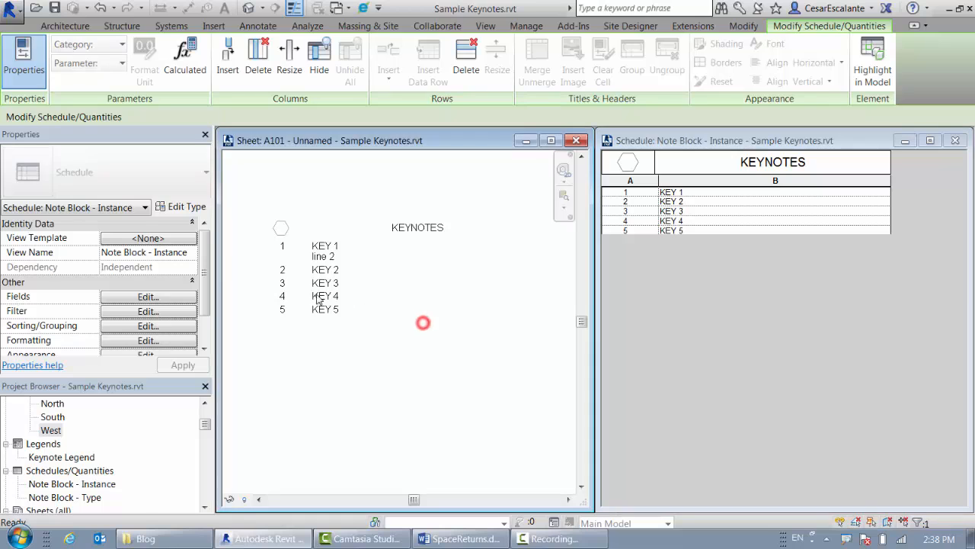
scroll(346, 272, "up", 2)
middle_click_drag(345, 267, 389, 264)
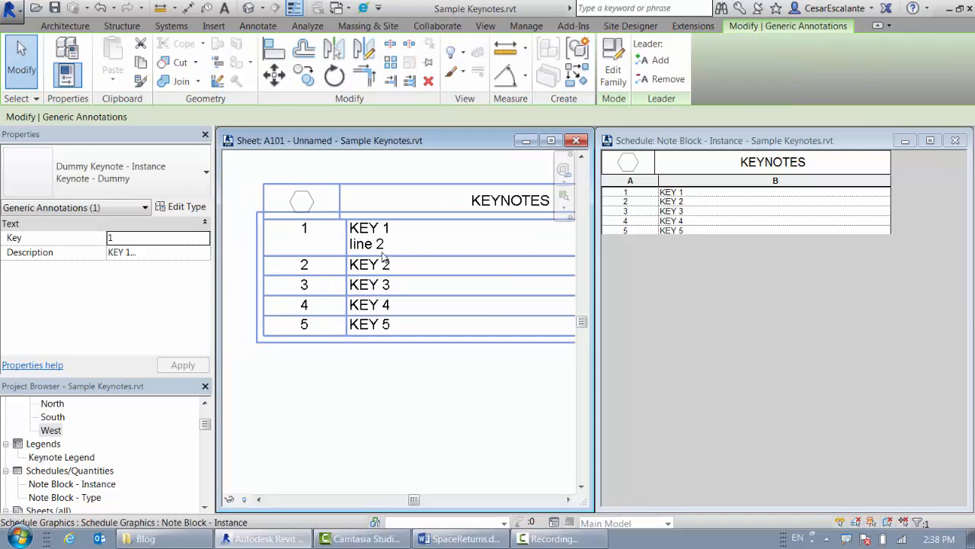
Try to insert a line break after the KEY 3 description in the note block schedule
left_click(689, 192)
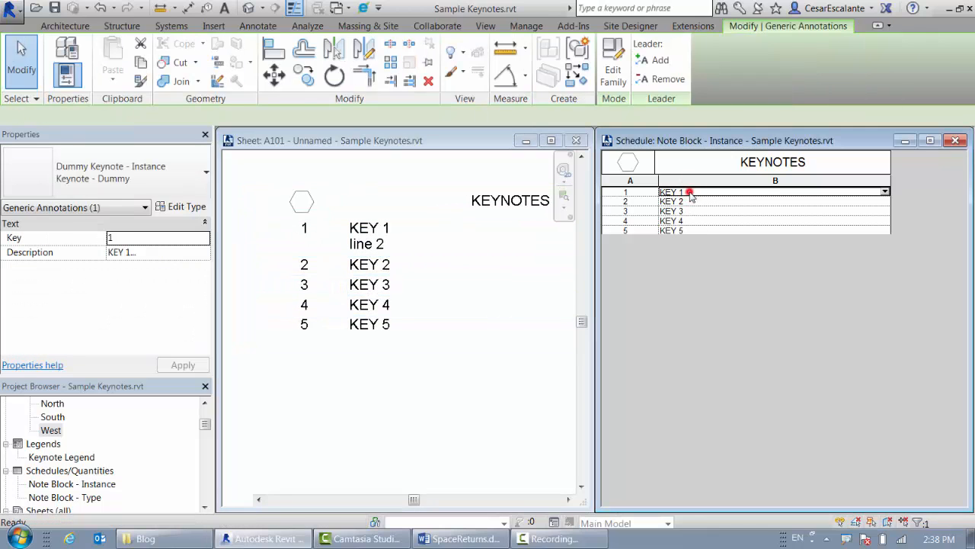
left_click(687, 211)
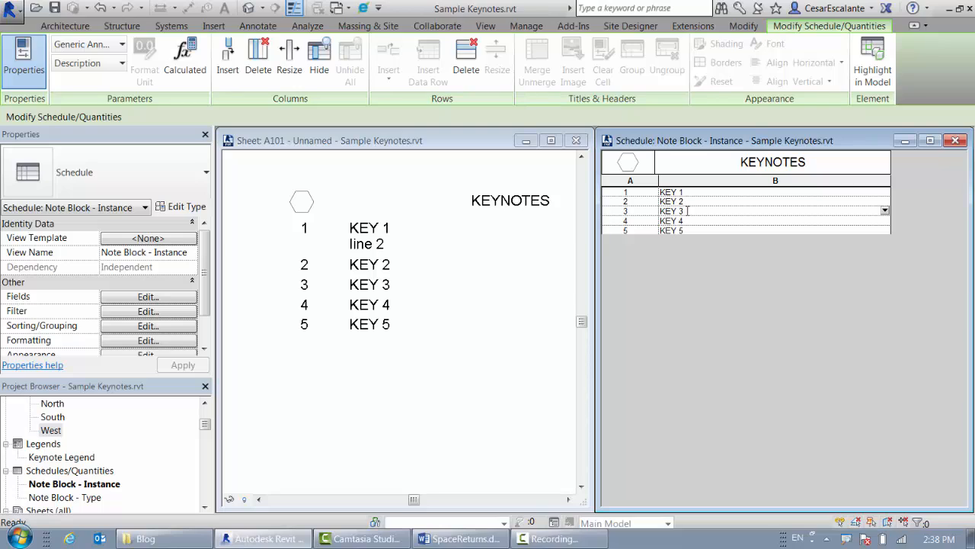
left_click(686, 210)
key("ctrl+Return")
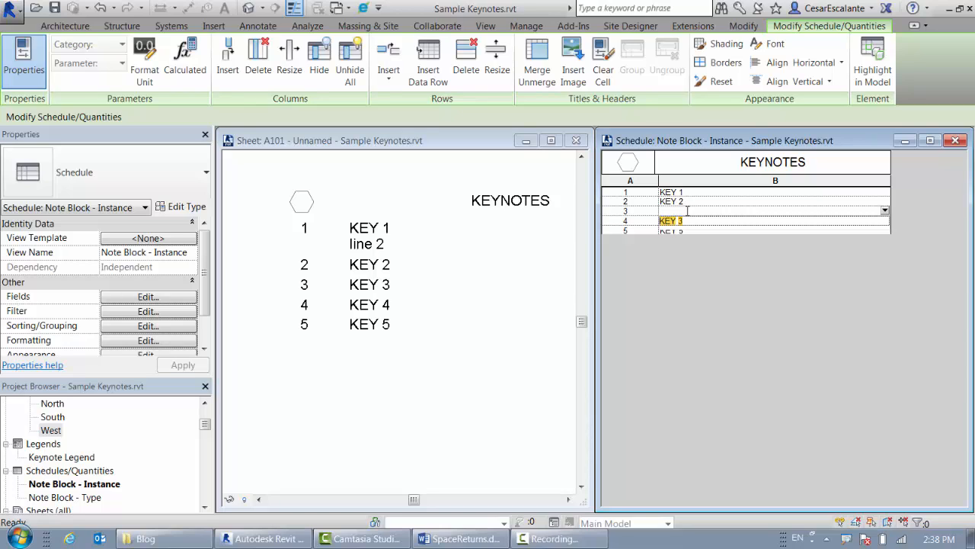
left_click(687, 211)
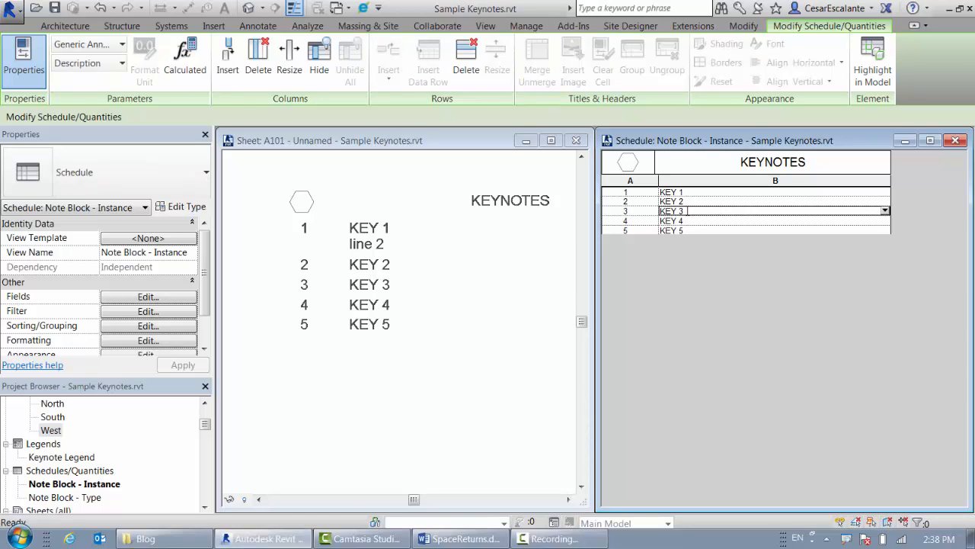
left_click(687, 211)
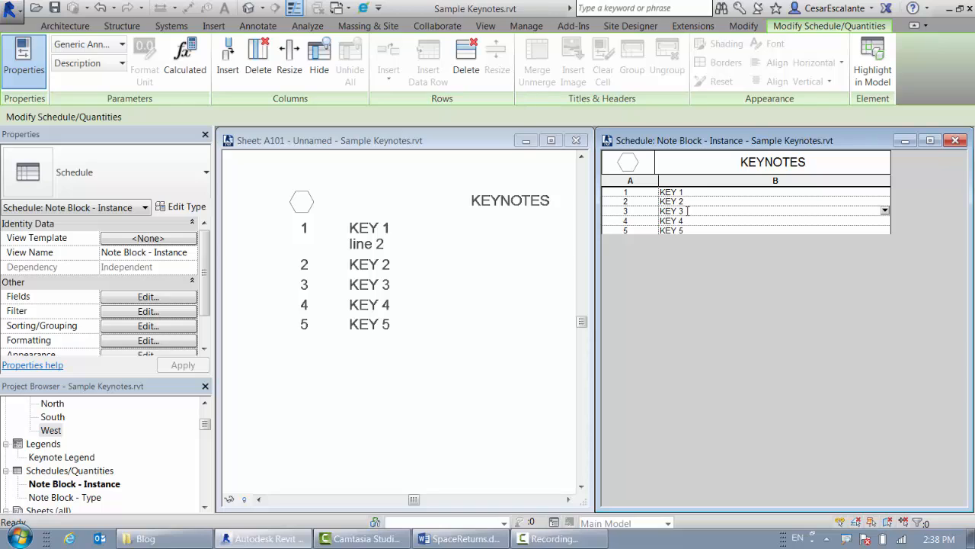
key("ctrl+Return")
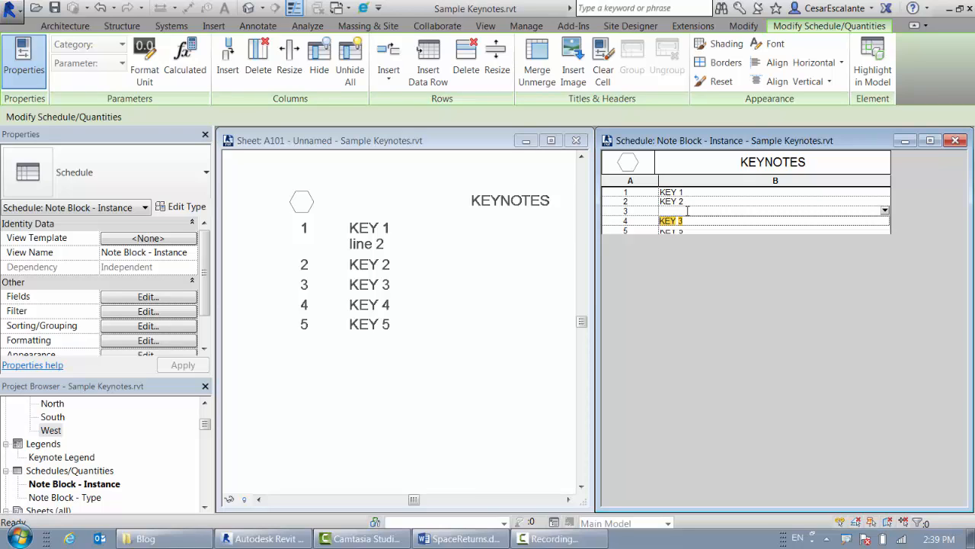
left_click(525, 259)
left_click(401, 272)
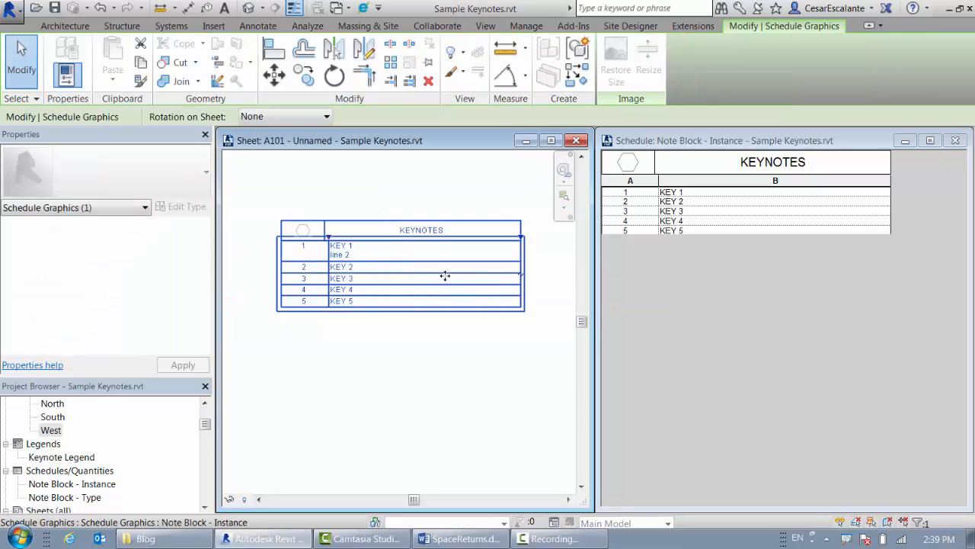
left_click(679, 302)
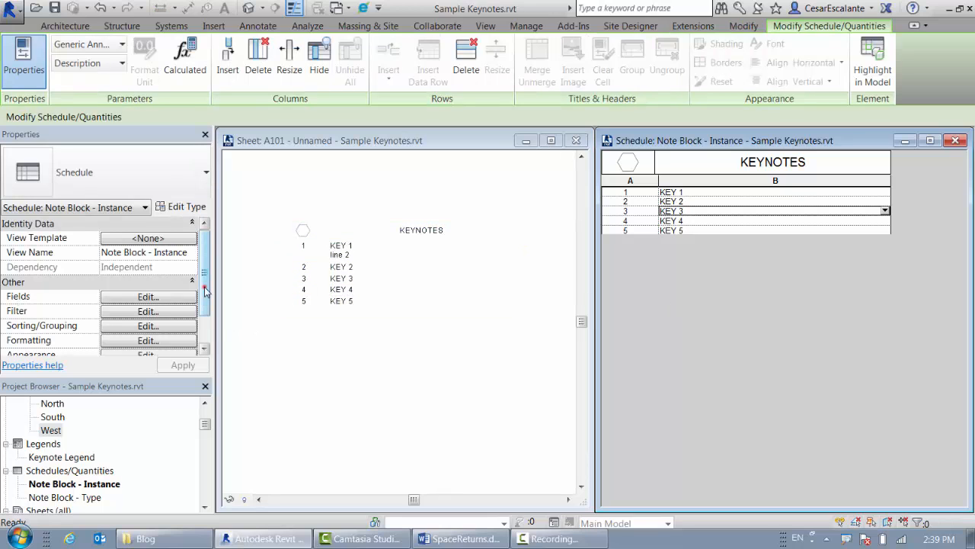
Remove the second line from the KEY 1 description
left_click_drag(203, 286, 205, 331)
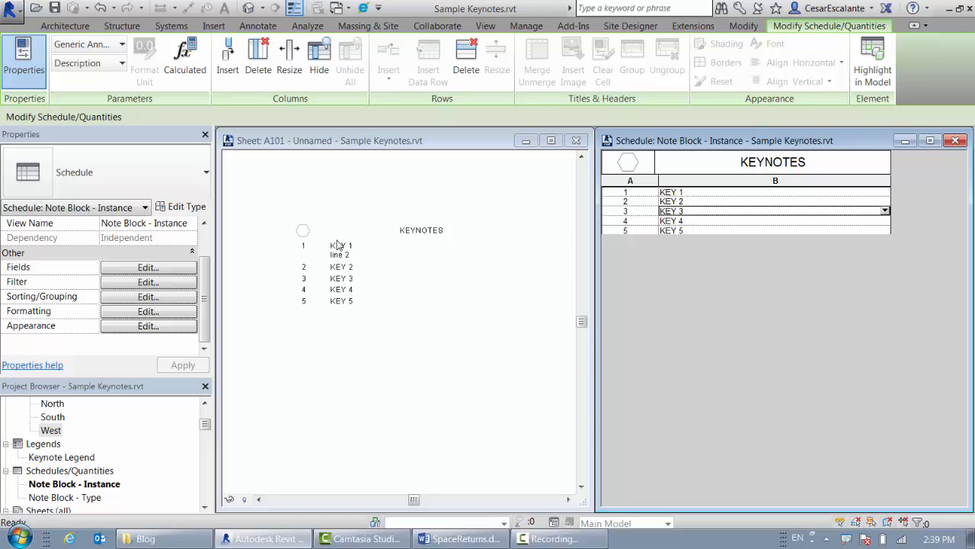
left_click(379, 272)
left_click(830, 293)
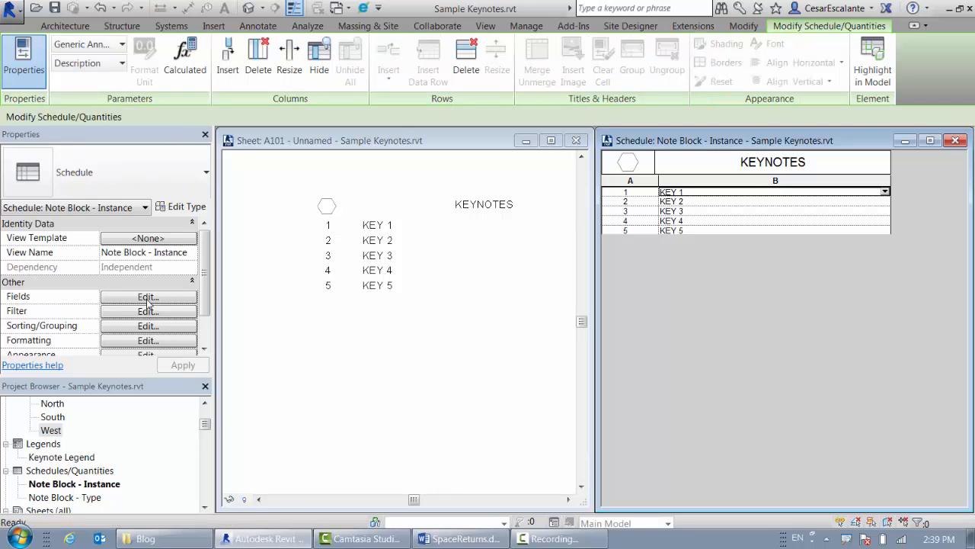
Add an instance parameter named Carriage, of type Integer, as a new field of the note block schedule
left_click(143, 297)
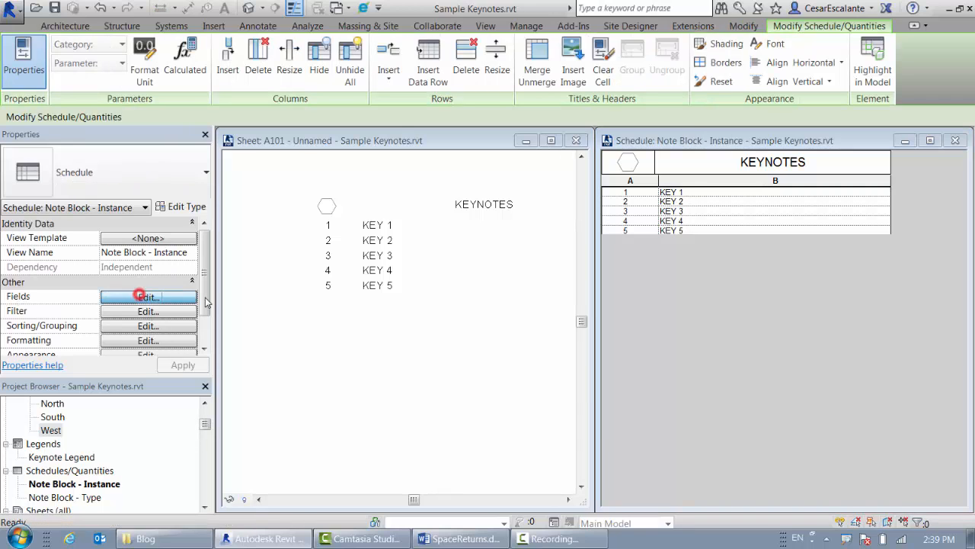
left_click(491, 251)
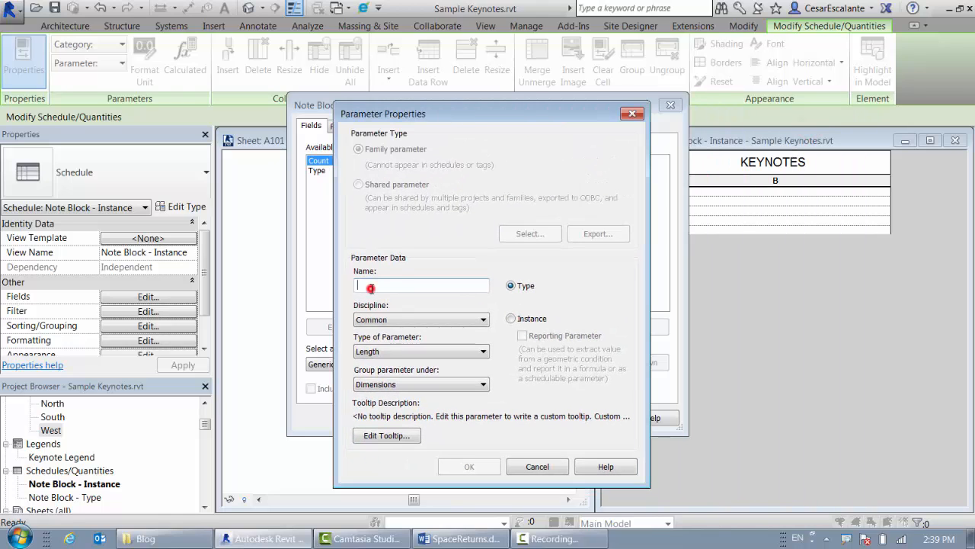
left_click(370, 287)
type("Car")
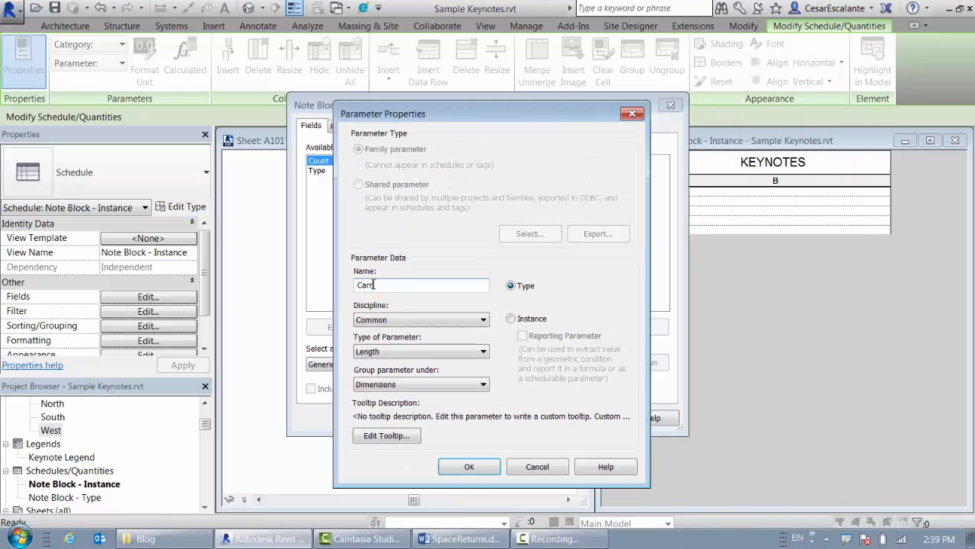
type("riage")
left_click(408, 352)
left_click(385, 374)
left_click(510, 318)
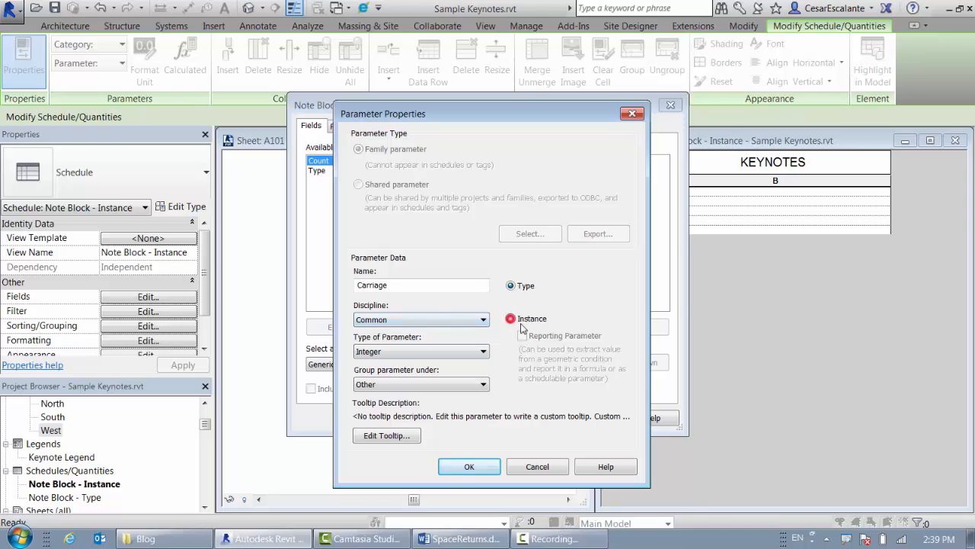
left_click(481, 465)
left_click(552, 417)
left_click(359, 303)
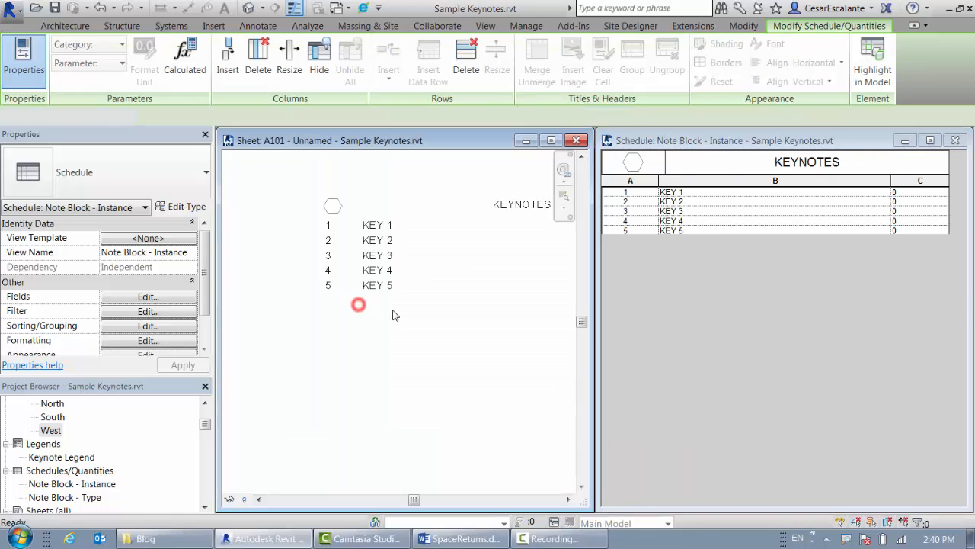
left_click(379, 299)
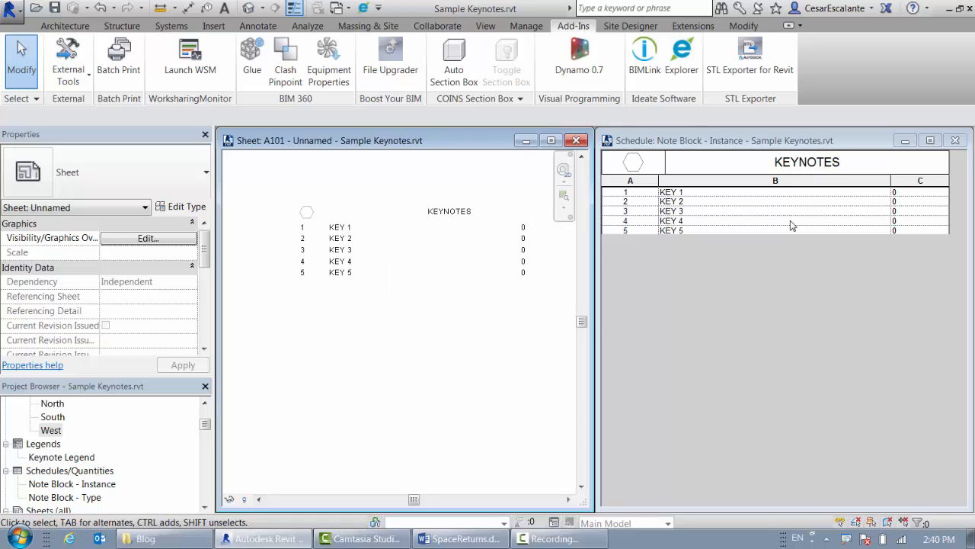
Set the Carriage value of KEY 1 to 10 in the schedule
left_click(899, 192)
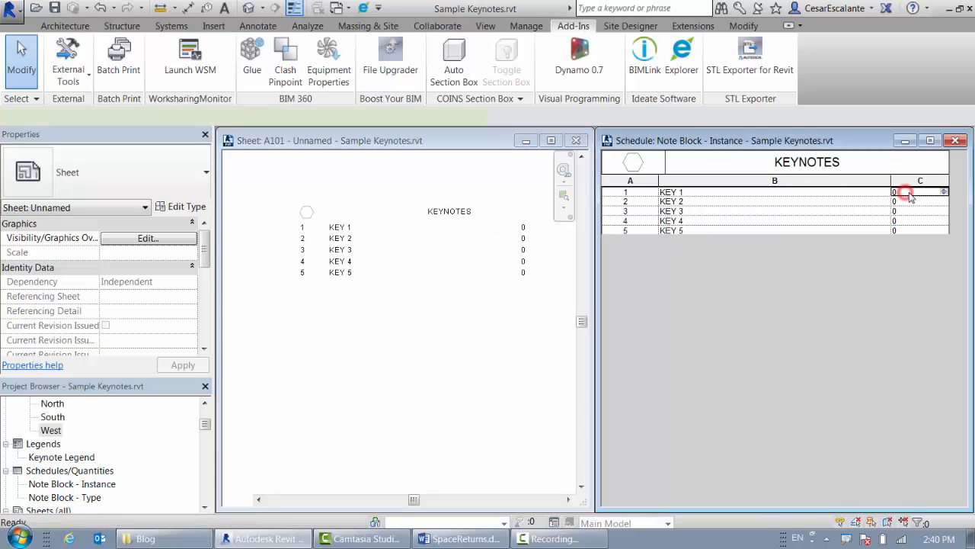
left_click(900, 192)
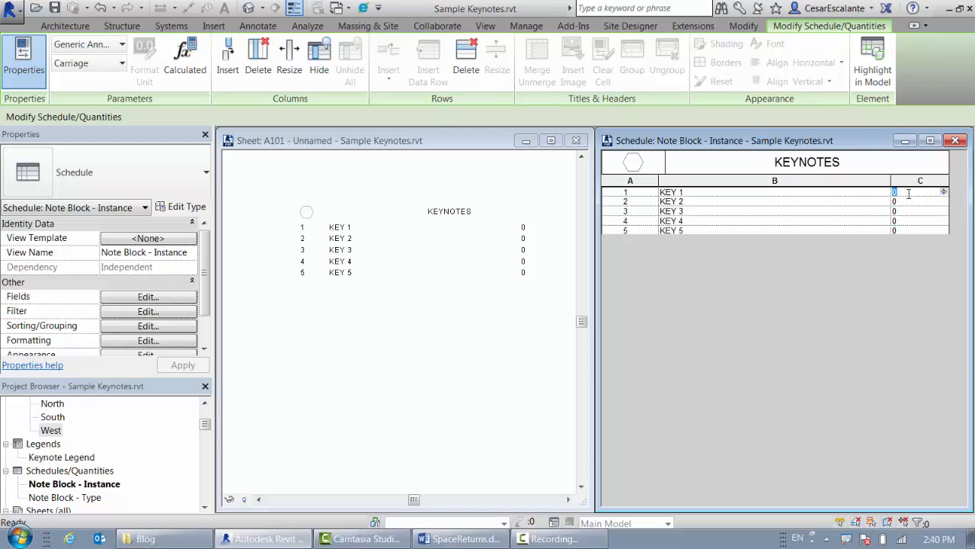
type("1")
Copy the Carriage value 10 from KEY 1 into the rows of KEY 2 through KEY 5
left_click_drag(906, 194, 858, 192)
key("ctrl+c")
left_click(904, 203)
key("ctrl+v")
left_click_drag(907, 202, 830, 201)
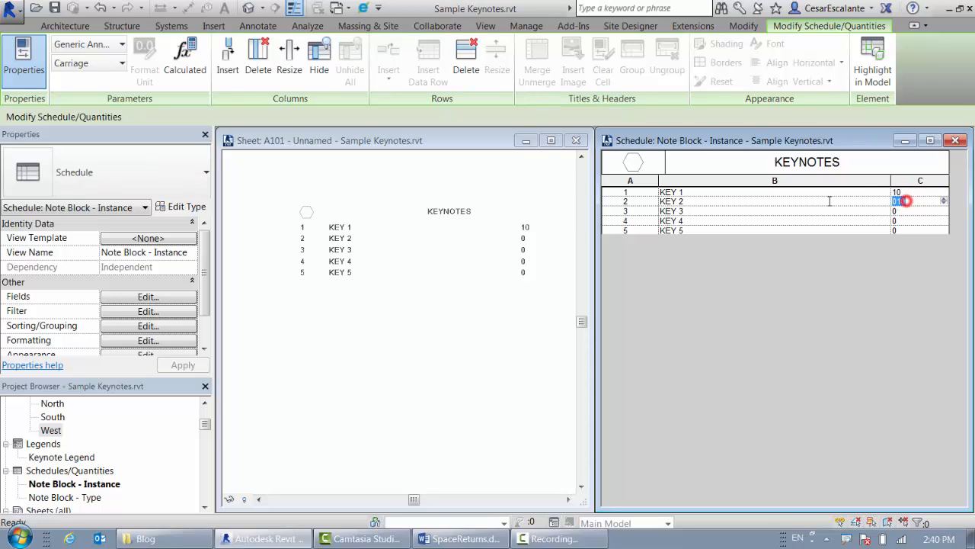
key("ctrl+v")
left_click(905, 211)
key("ctrl+v")
left_click(905, 220)
key("ctrl+v")
left_click(905, 230)
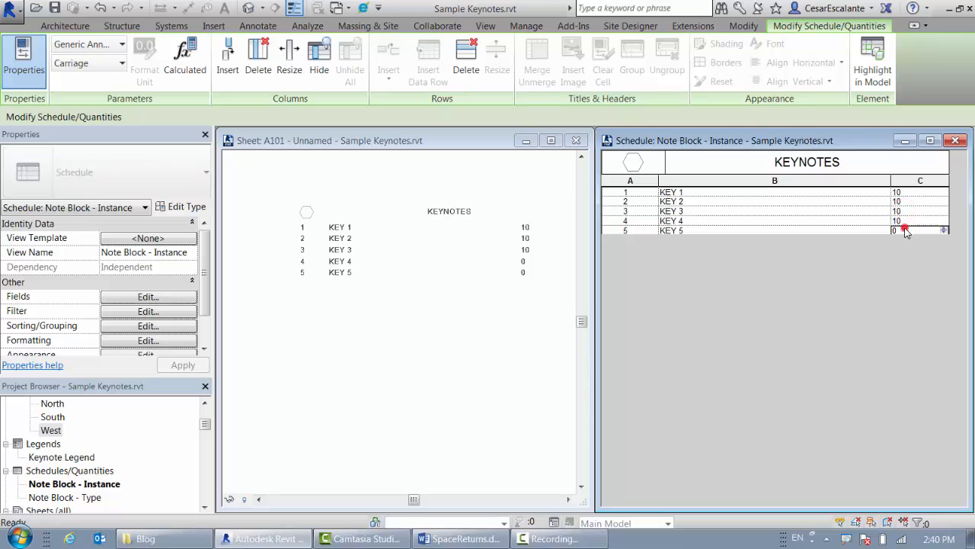
key("ctrl+v")
Narrow the Carriage column of the keynote schedule on the sheet until its two-digit values wrap onto two lines
left_click(513, 255)
left_click(513, 239)
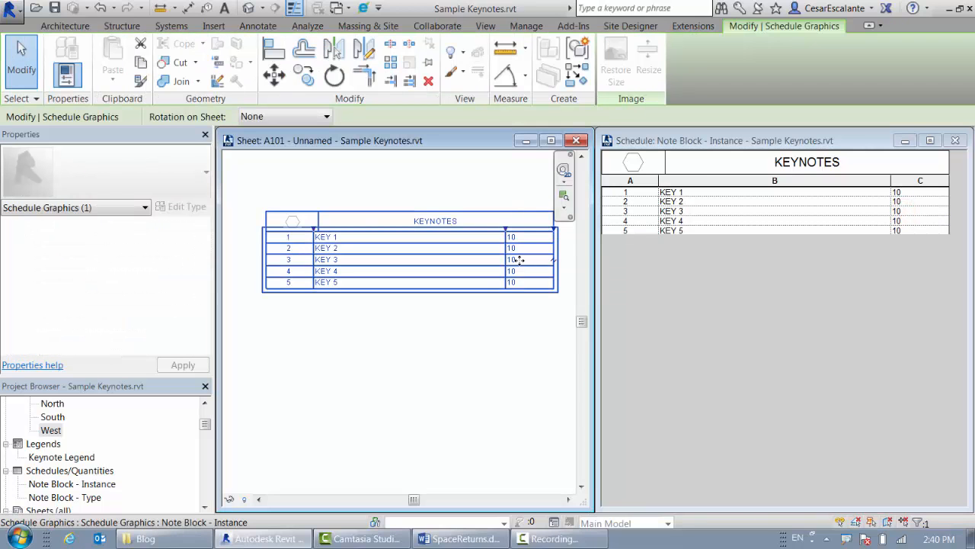
left_click_drag(547, 230, 515, 233)
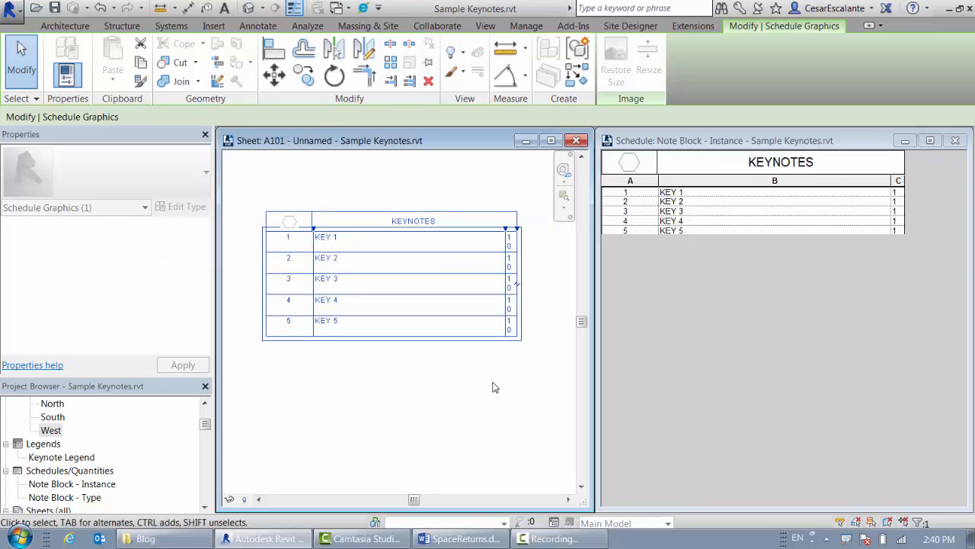
left_click(492, 383)
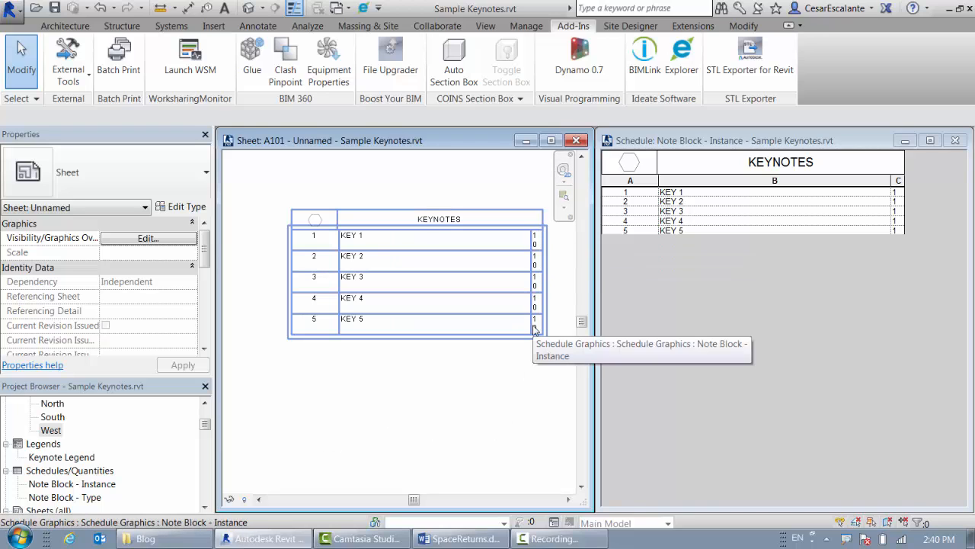
middle_click_drag(540, 334, 509, 337)
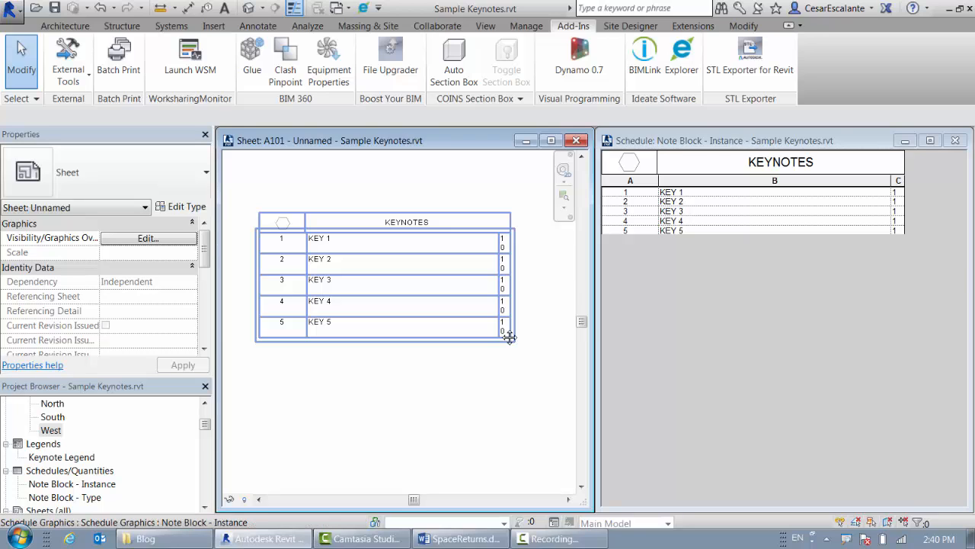
Try to hide the Carriage column's values on the sheet by setting the column's font color to white
left_click(899, 181)
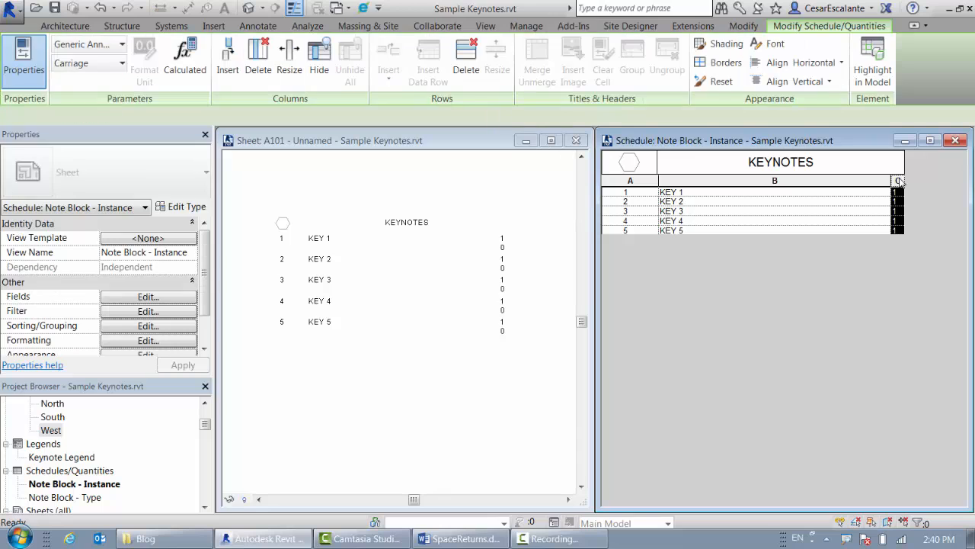
left_click(771, 44)
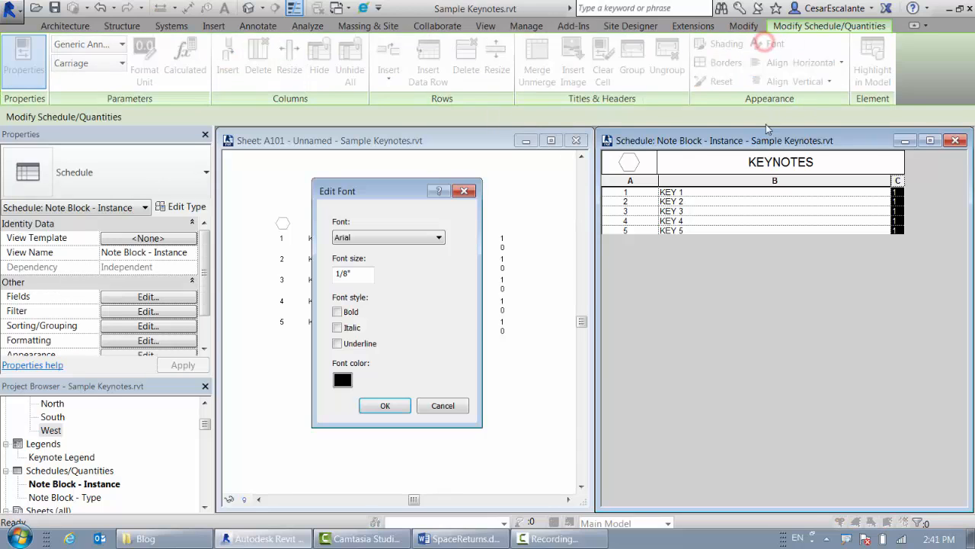
left_click(343, 379)
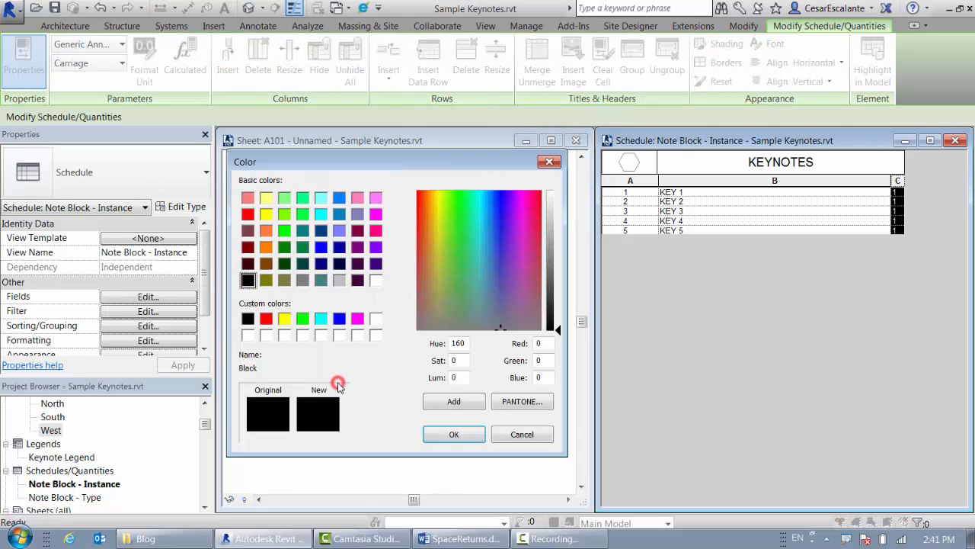
left_click(375, 279)
left_click(454, 434)
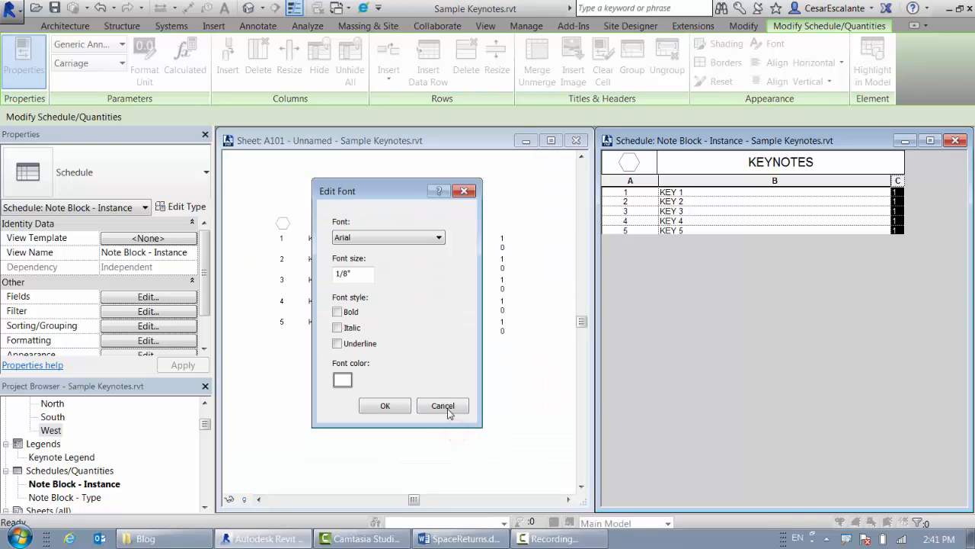
left_click(387, 406)
left_click(406, 432)
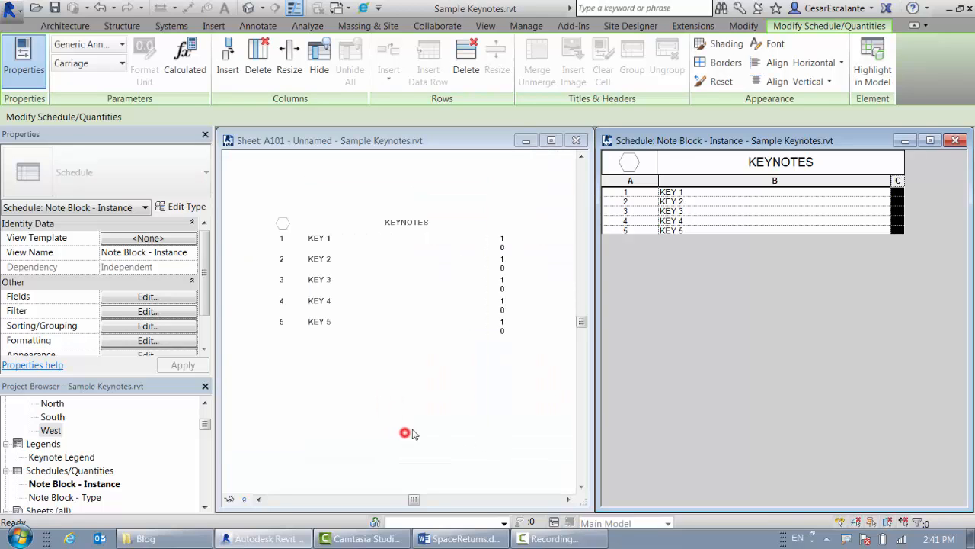
left_click(517, 250)
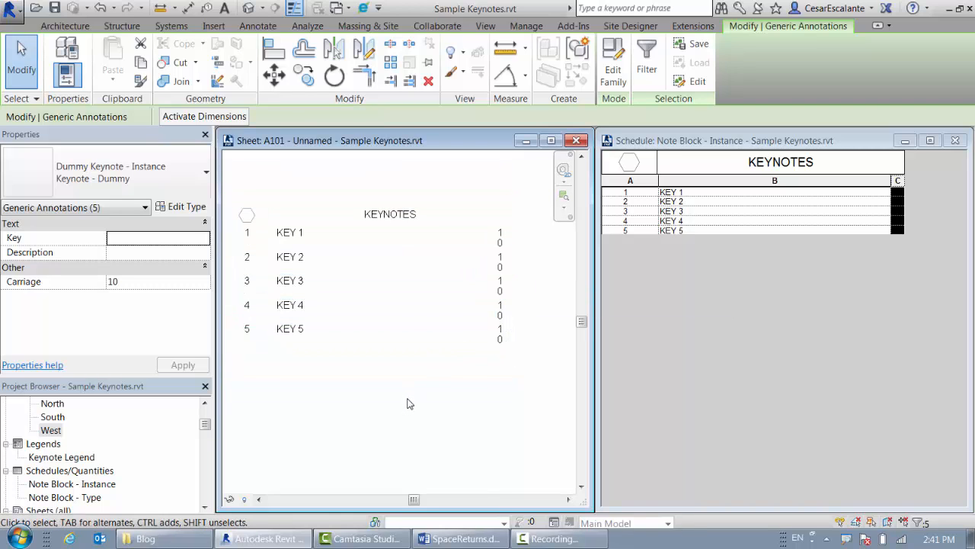
Set the Carriage column's font color to the near-white RGB 254-254-254 and return to the sheet
left_click(897, 180)
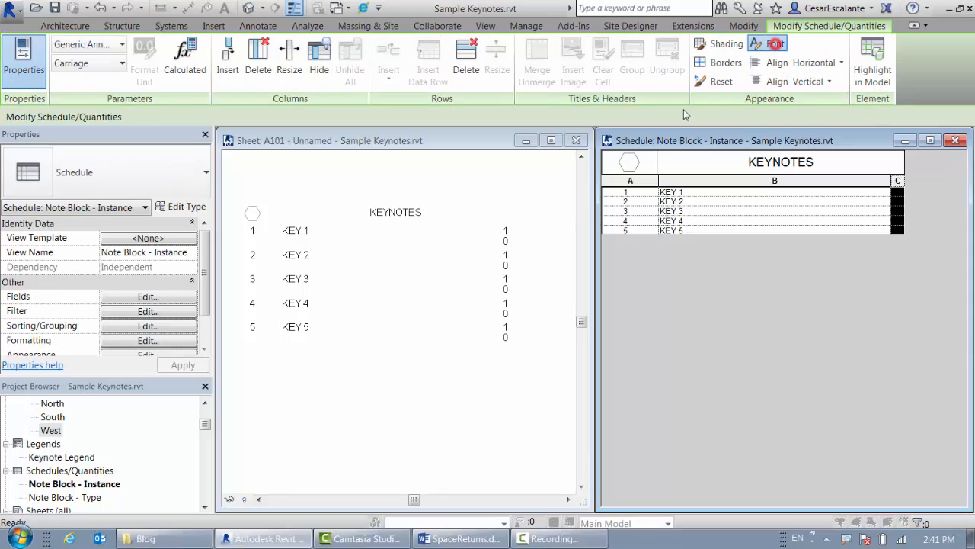
left_click(776, 45)
left_click(341, 383)
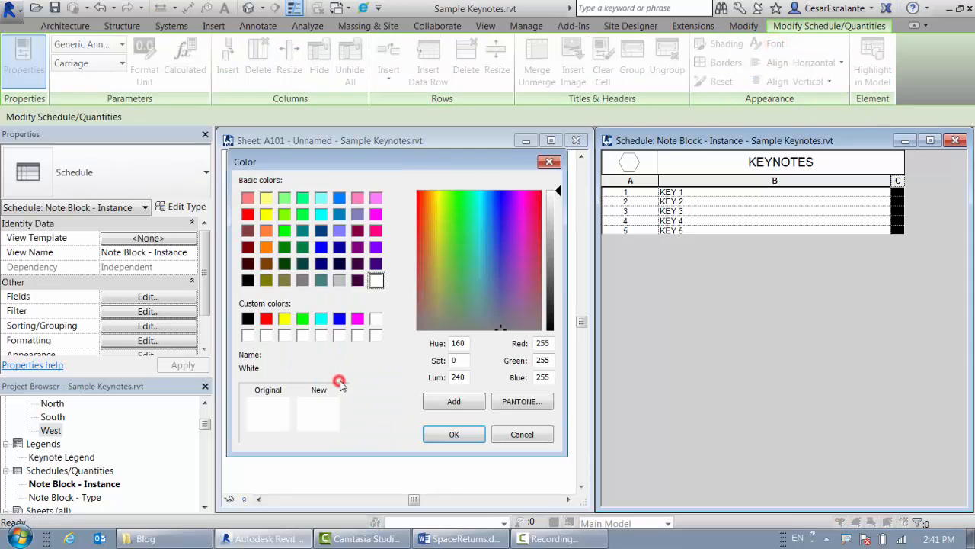
left_click(551, 345)
double_click(544, 344)
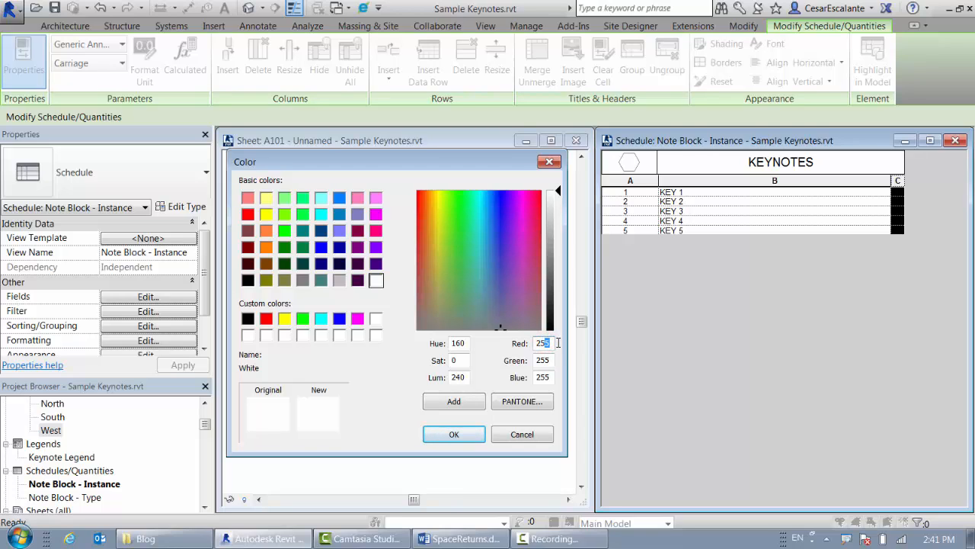
type("4")
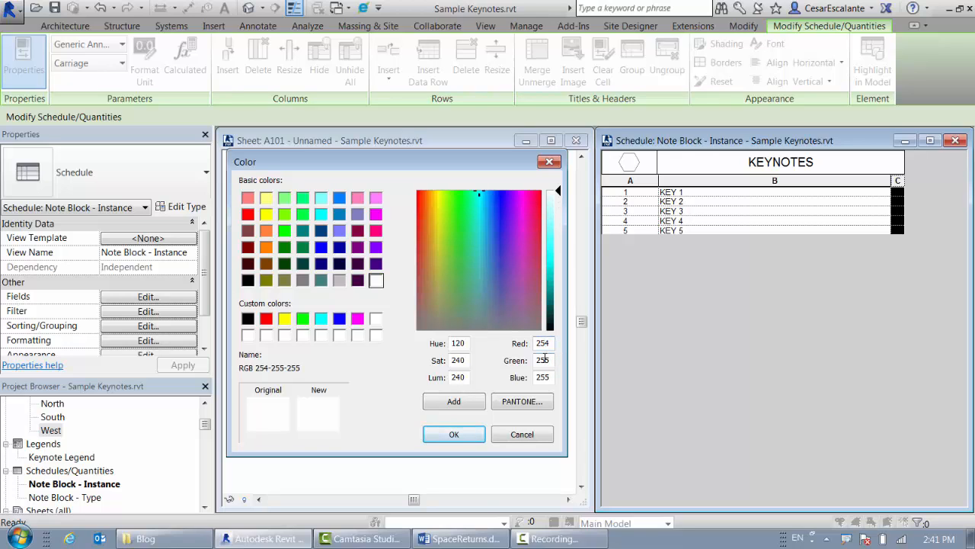
left_click_drag(550, 359, 545, 377)
type("44")
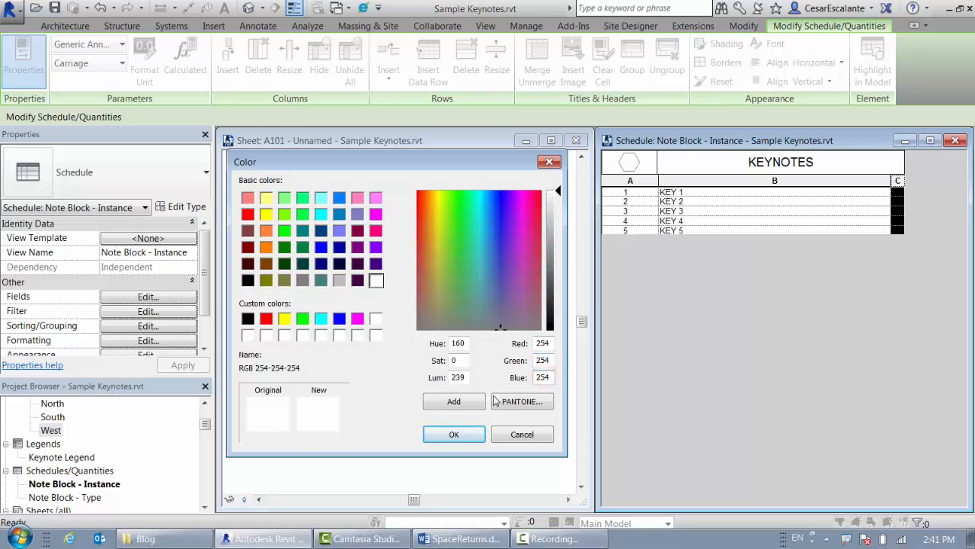
left_click(458, 433)
left_click(393, 406)
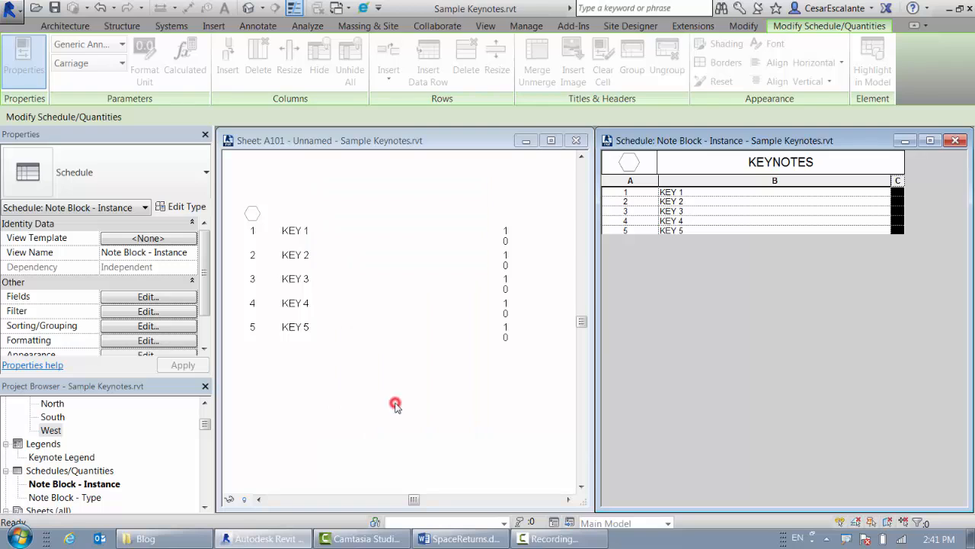
left_click(449, 394)
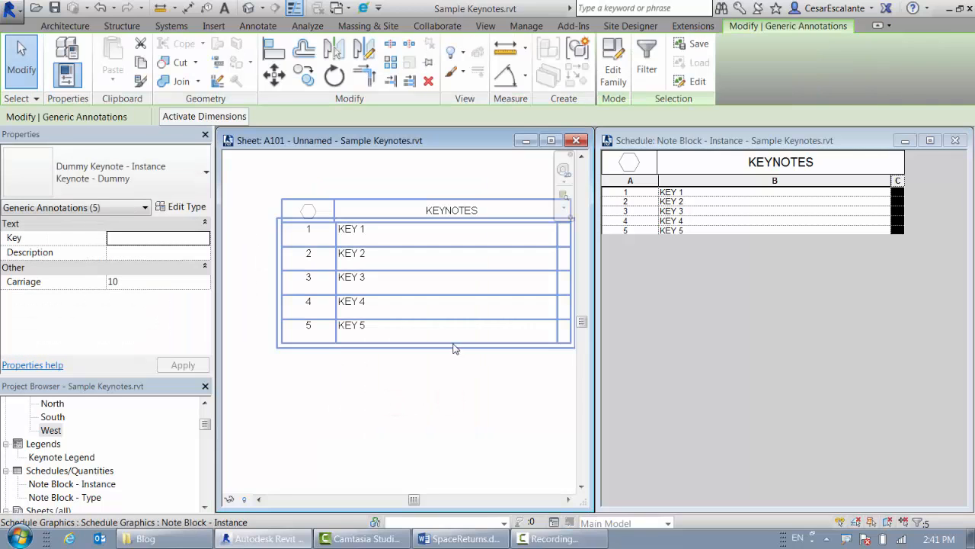
middle_click_drag(455, 349, 448, 374)
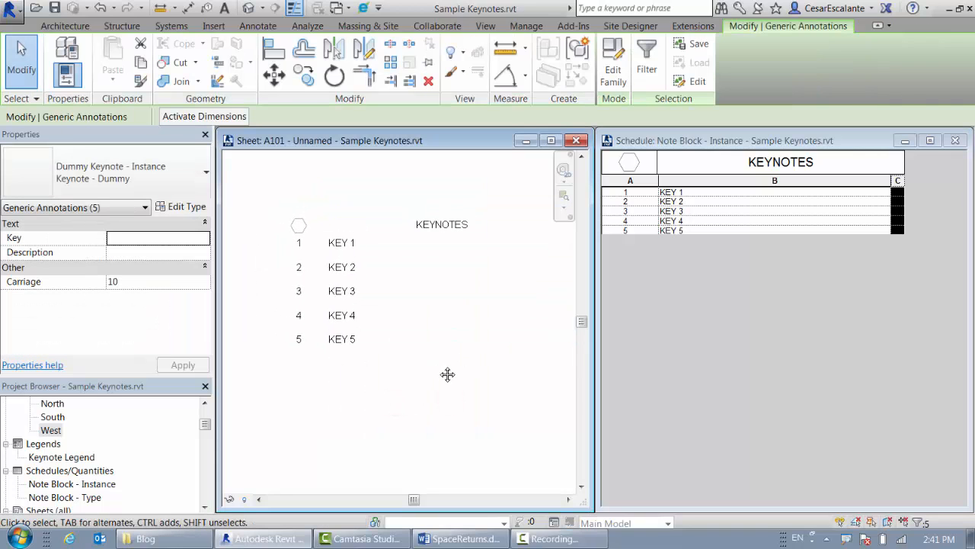
left_click(391, 352)
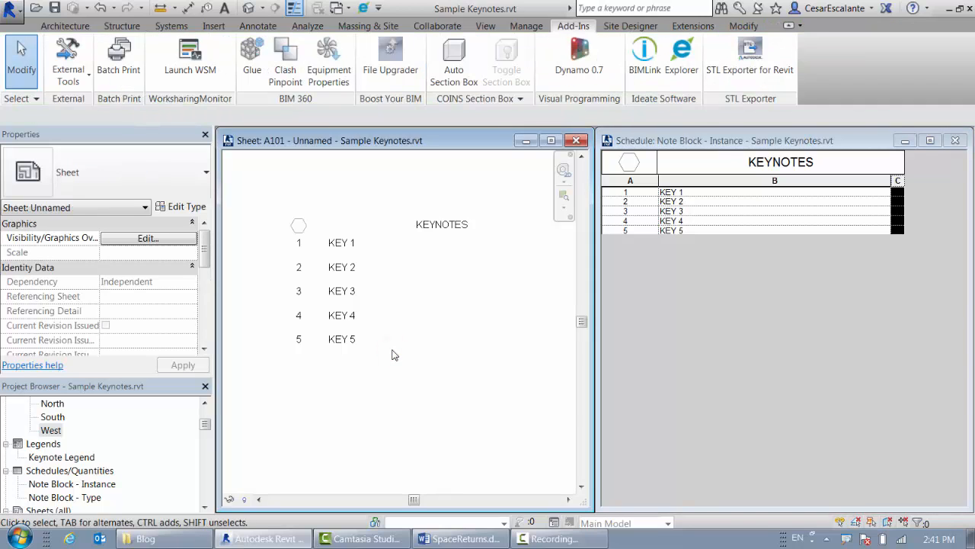
scroll(393, 354, "down", 1)
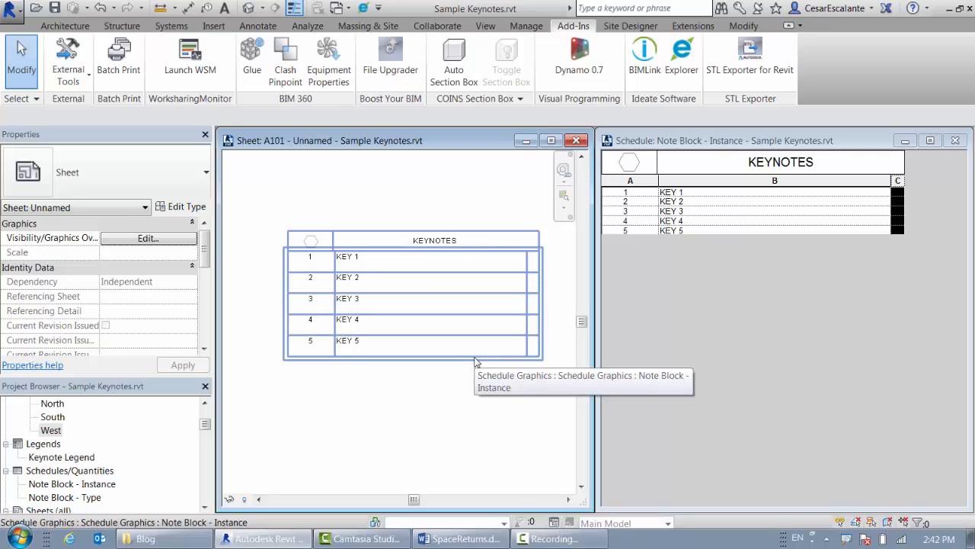
left_click(405, 394)
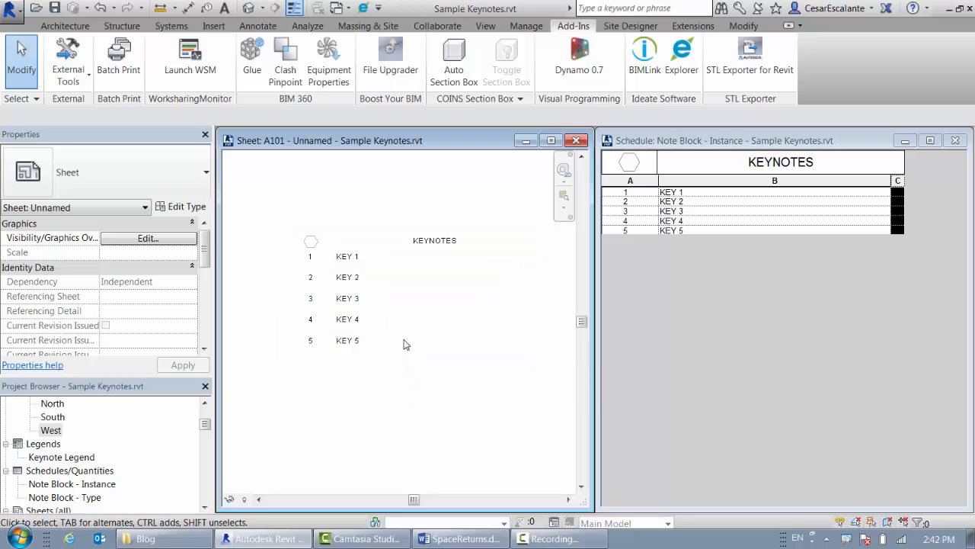
left_click(386, 397)
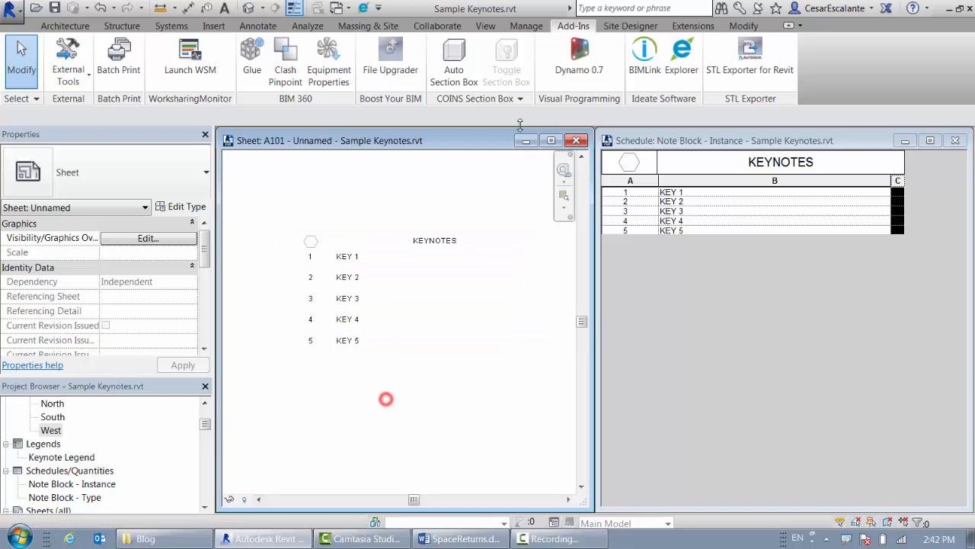
Edit the Note Block - Instance link in Ideate BIMLink to include the Key and Description properties, with Key listed first
left_click(643, 61)
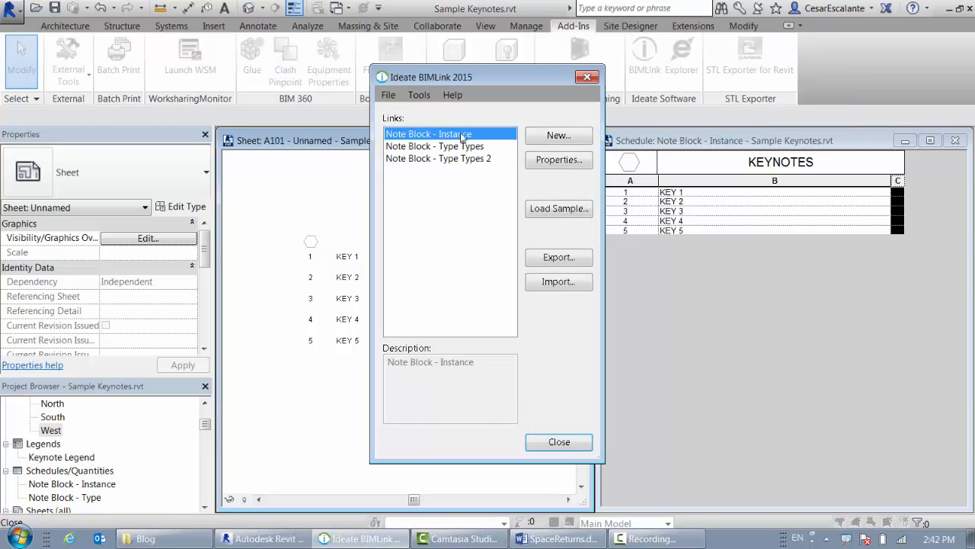
left_click(564, 162)
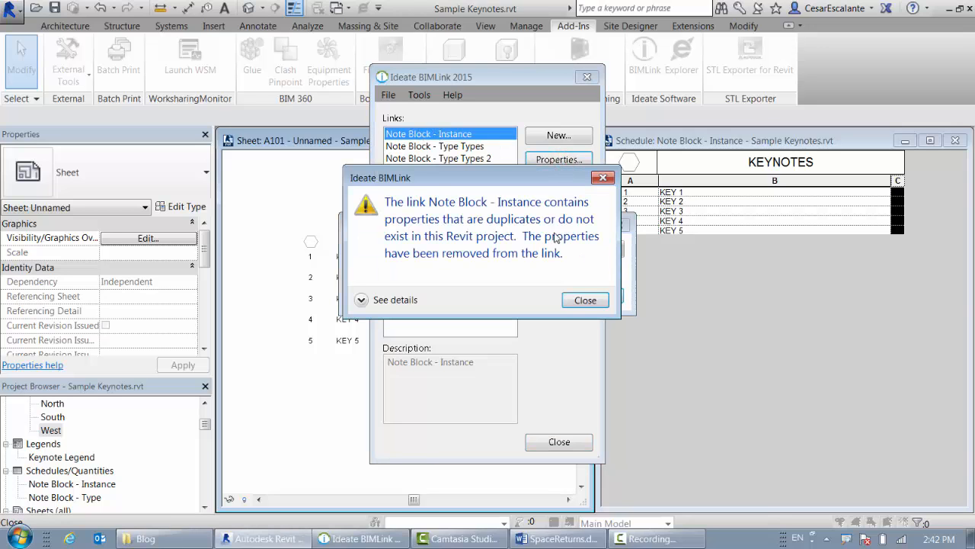
left_click(585, 300)
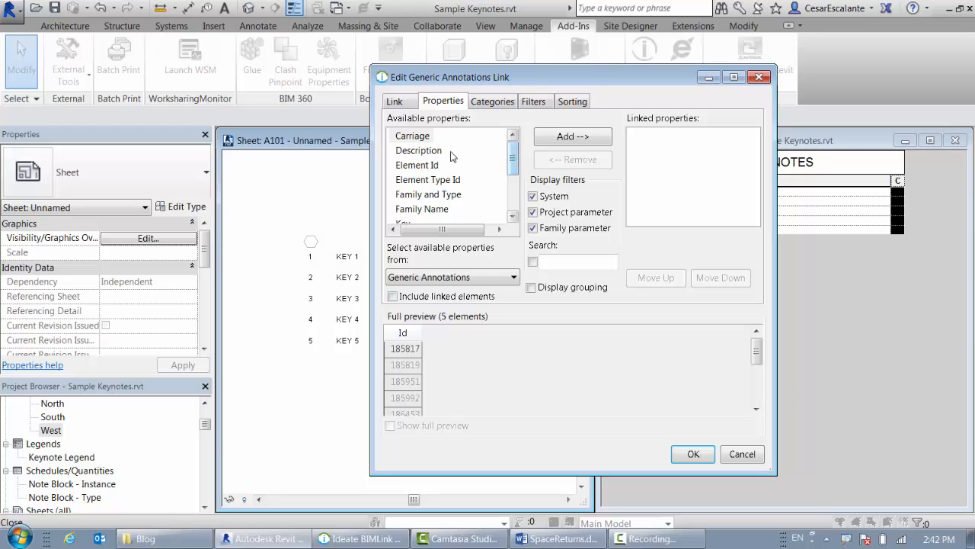
left_click(427, 150)
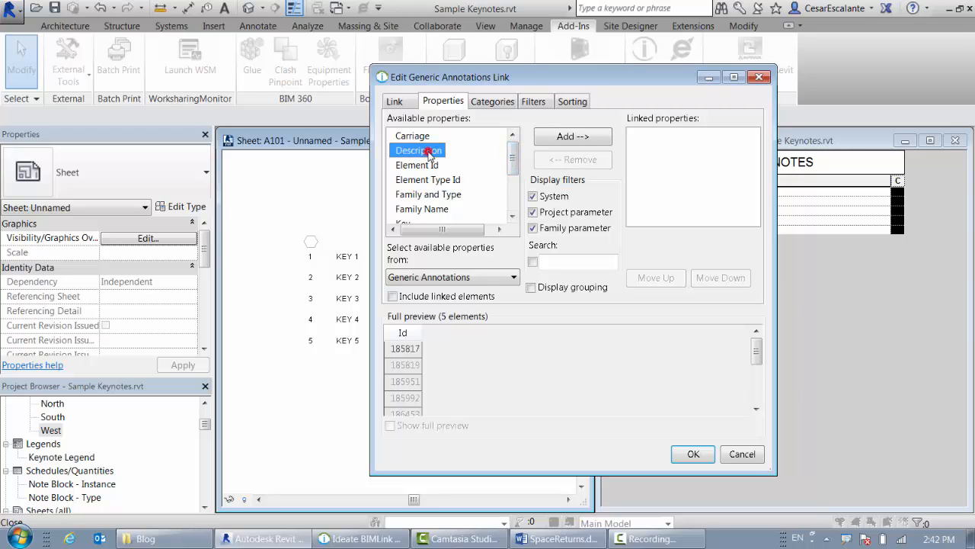
left_click(571, 137)
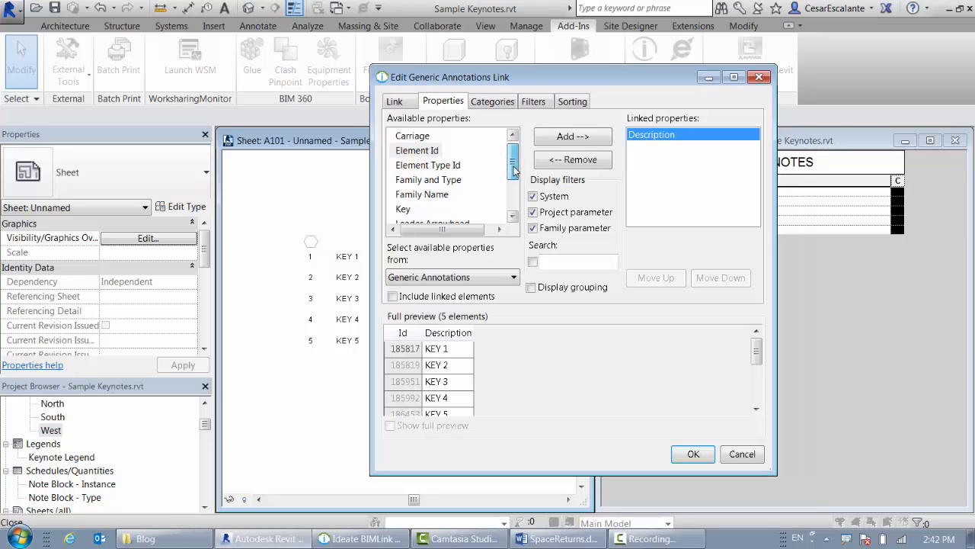
left_click_drag(513, 166, 514, 171)
left_click(430, 194)
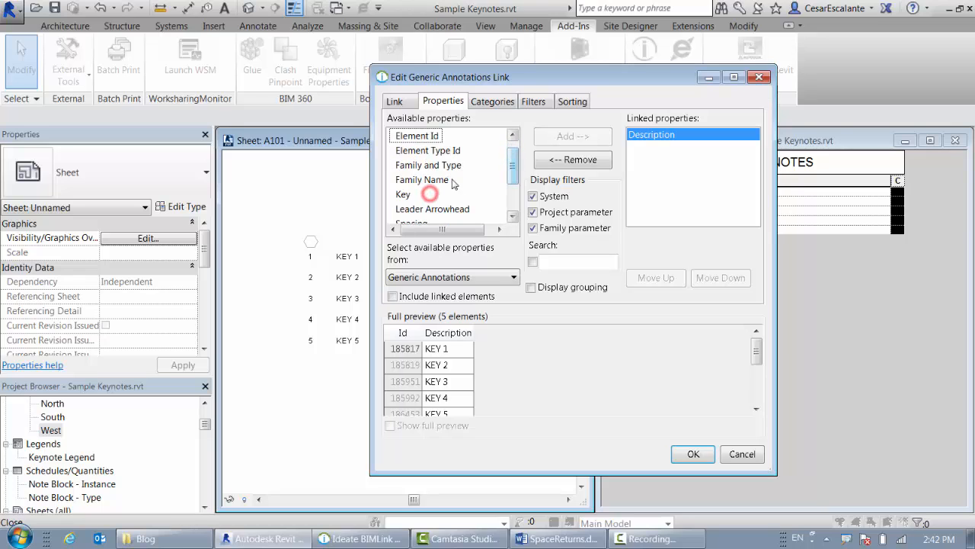
left_click(567, 137)
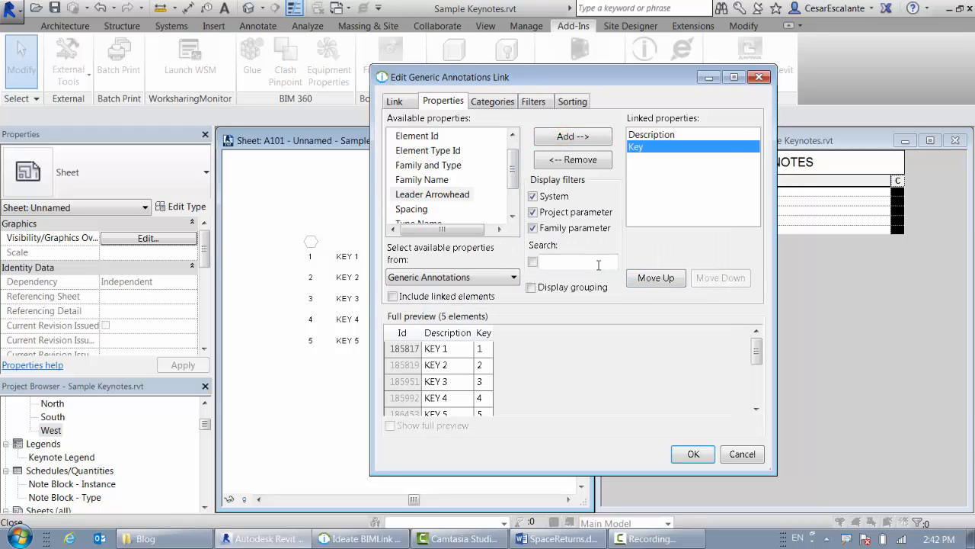
left_click(646, 278)
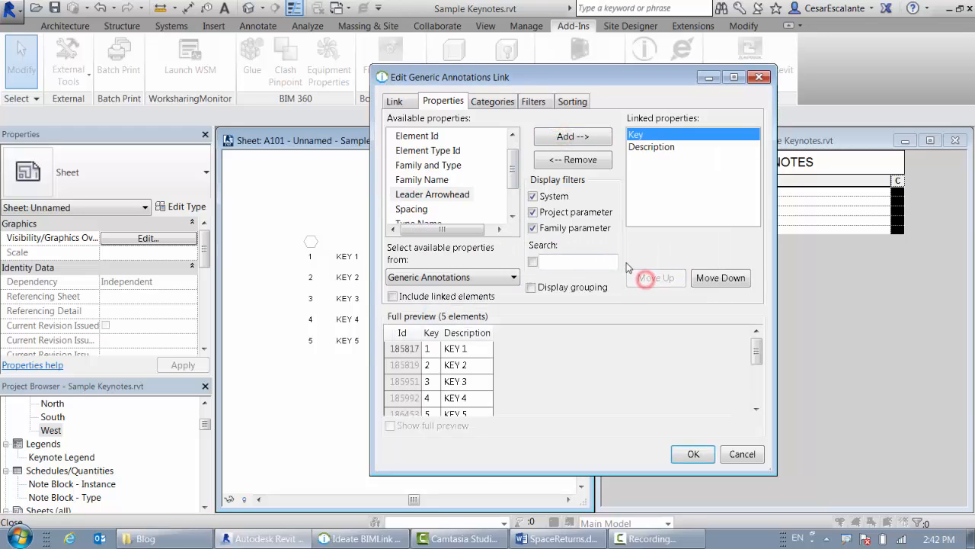
left_click(534, 228)
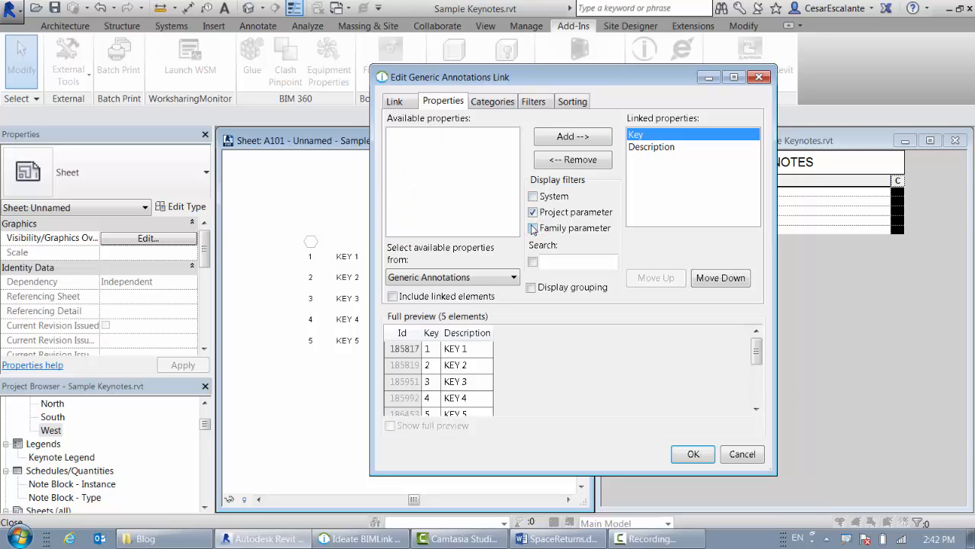
left_click(532, 196)
left_click(535, 228)
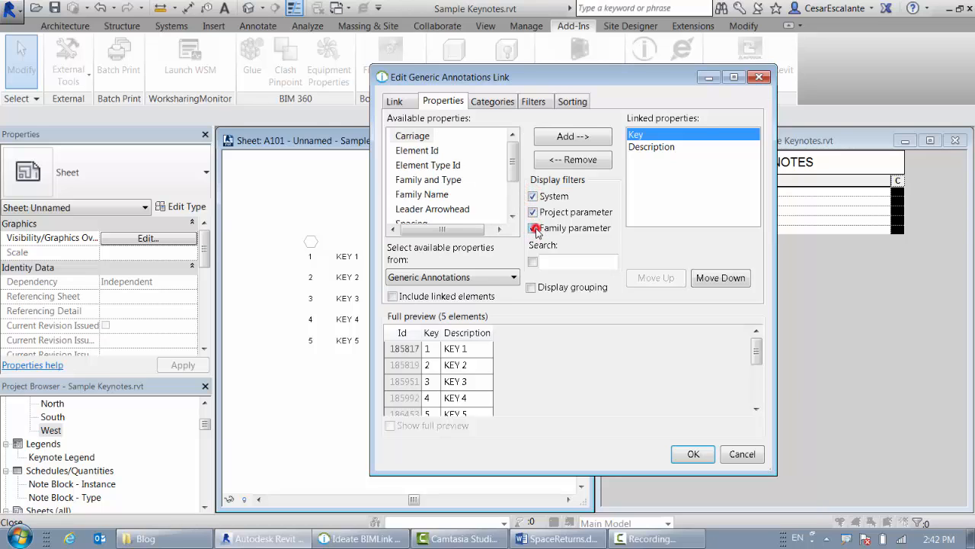
Add the Carriage property to the link after Description and save the link definition
left_click(411, 136)
left_click(583, 136)
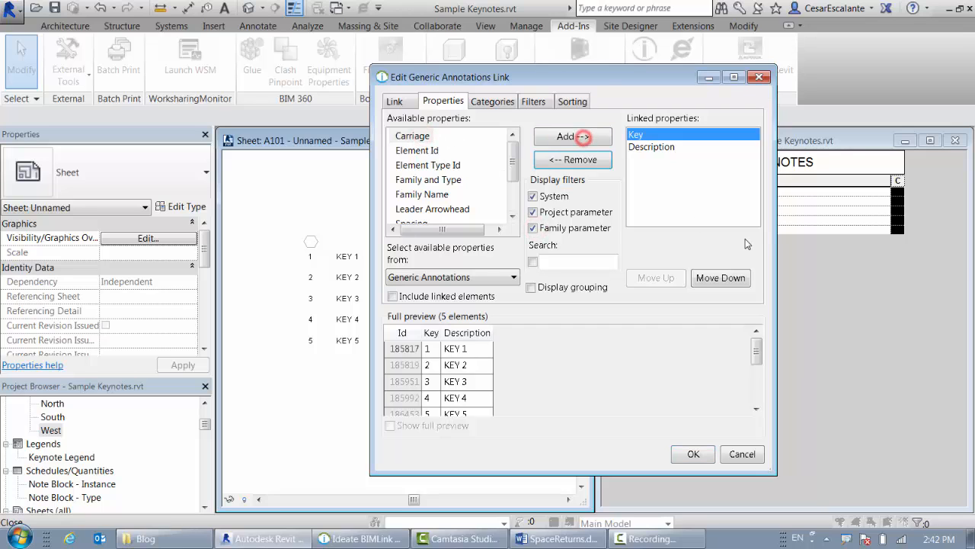
left_click(573, 136)
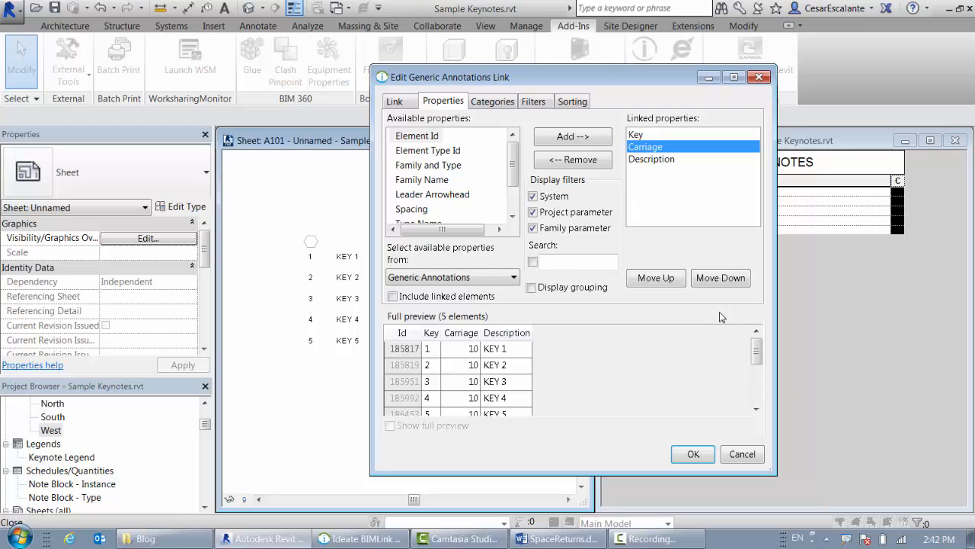
left_click(722, 279)
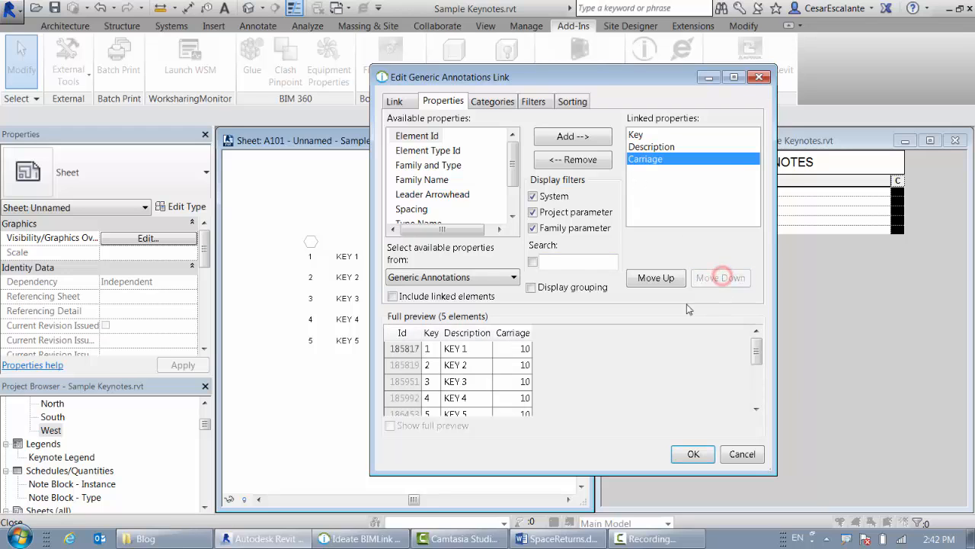
left_click(693, 454)
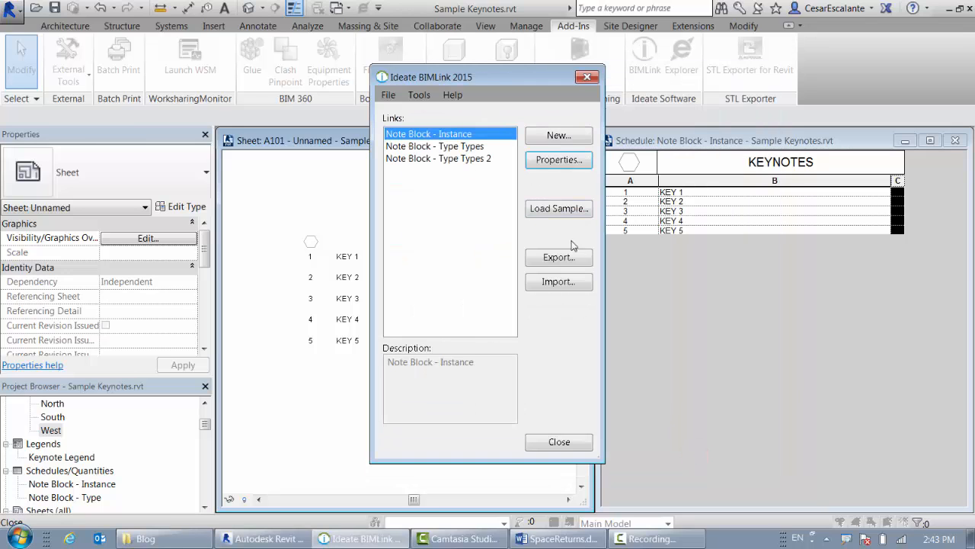
Export the Note Block - Instance link to Note Block - Instance.xlsx, overwriting the existing worksheet, and open the exported file in Excel
left_click(567, 258)
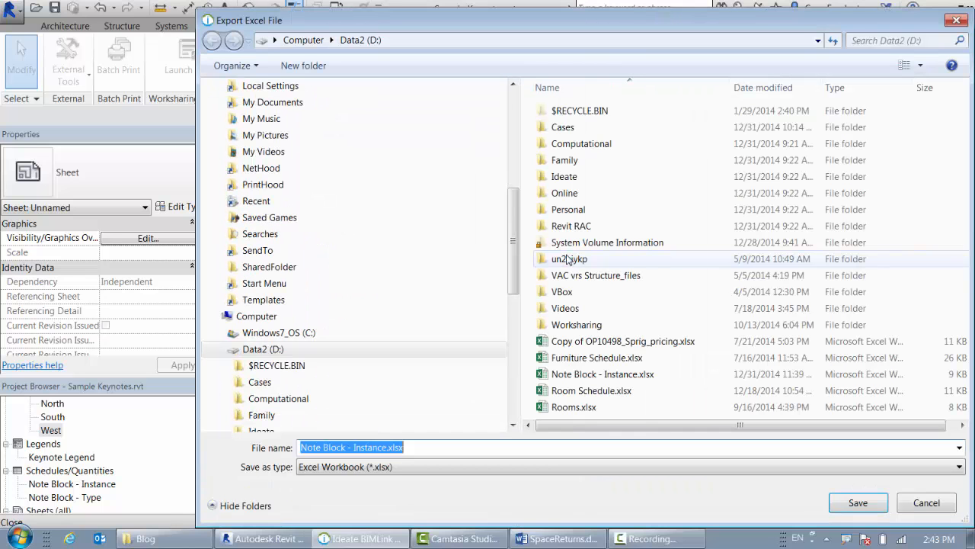
left_click(630, 374)
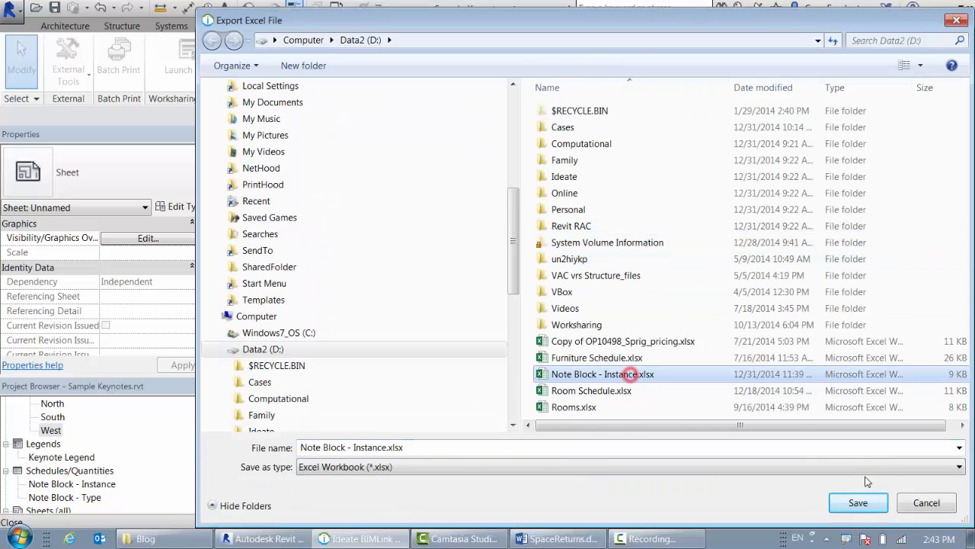
left_click(858, 502)
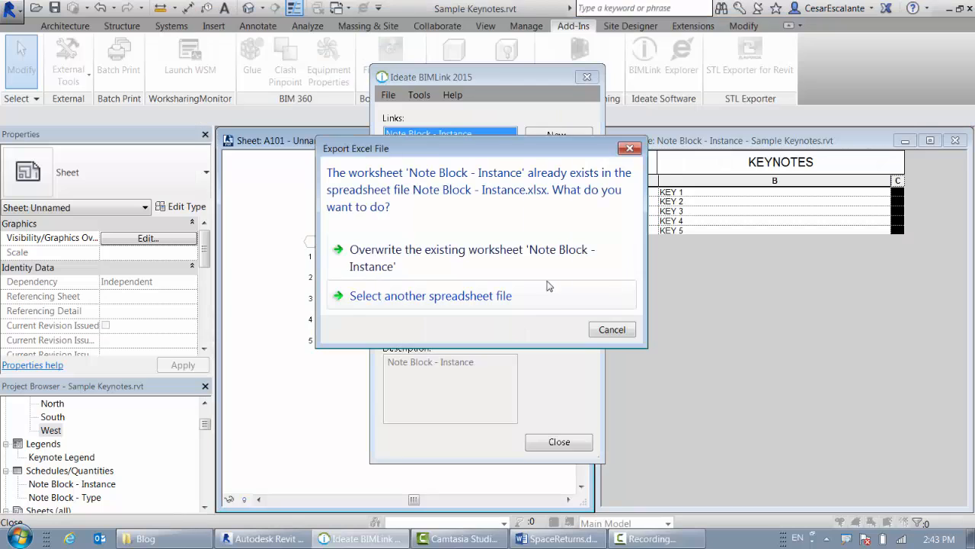
left_click(462, 258)
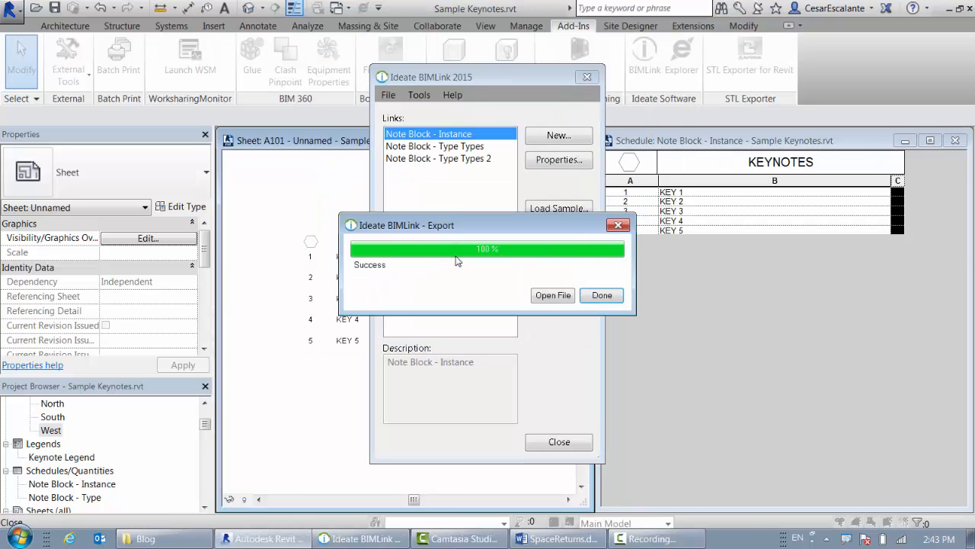
left_click(553, 295)
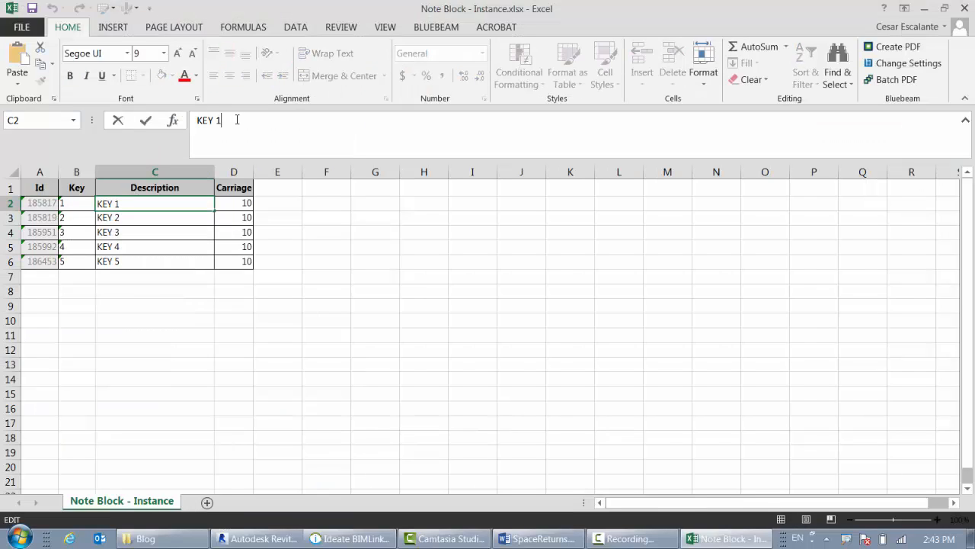
Add a second line reading LINE 2 below KEY 1 in description cell C2
key("alt+Return")
type("LINE 2")
left_click(135, 217)
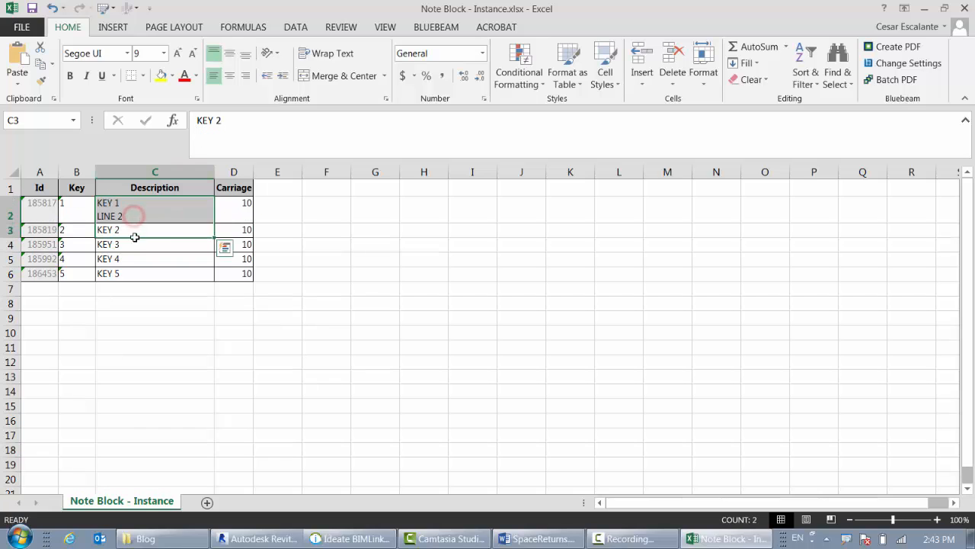
Add the lines LINE 2 and LINE 3 below KEY 2 in description cell C3
left_click(227, 120)
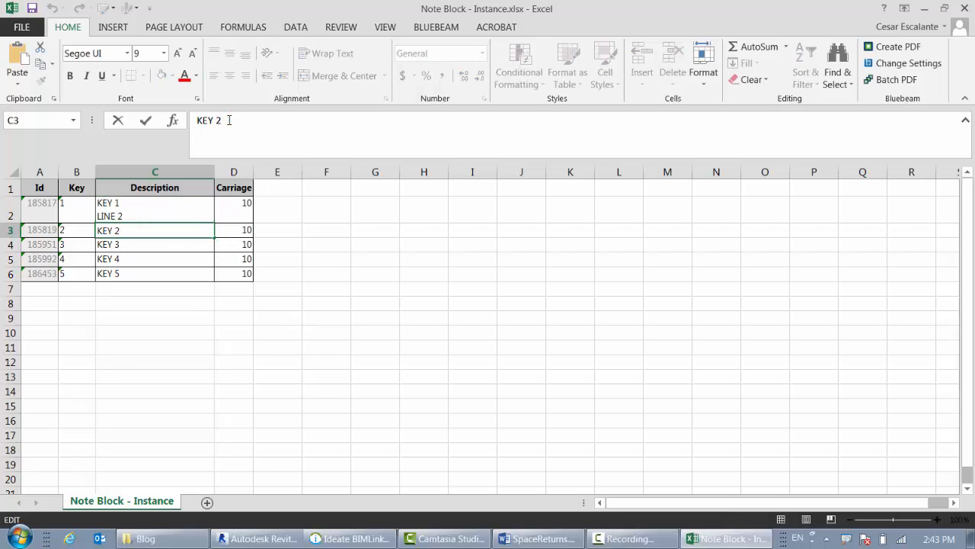
key("alt+Return")
type("LINE 2")
key("alt+Return")
type("LINE")
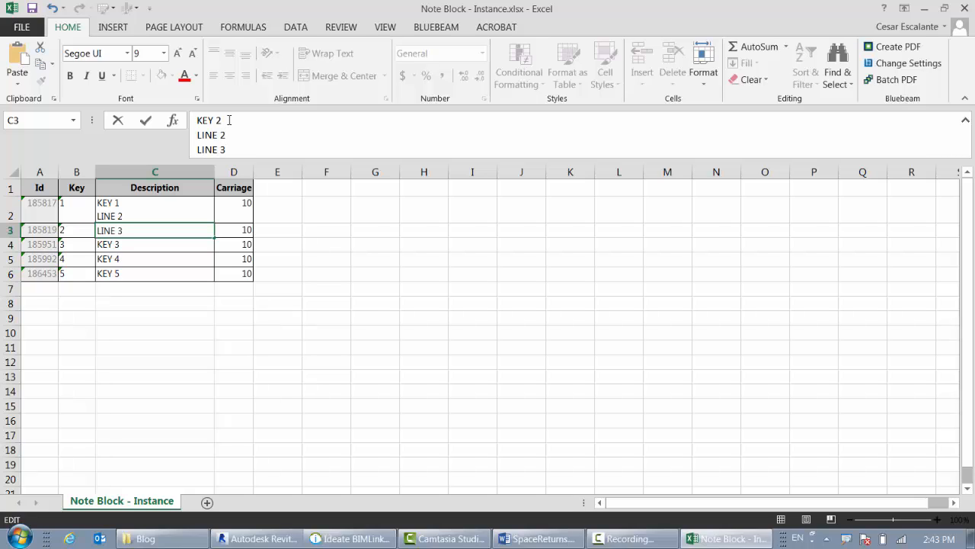
left_click(180, 246)
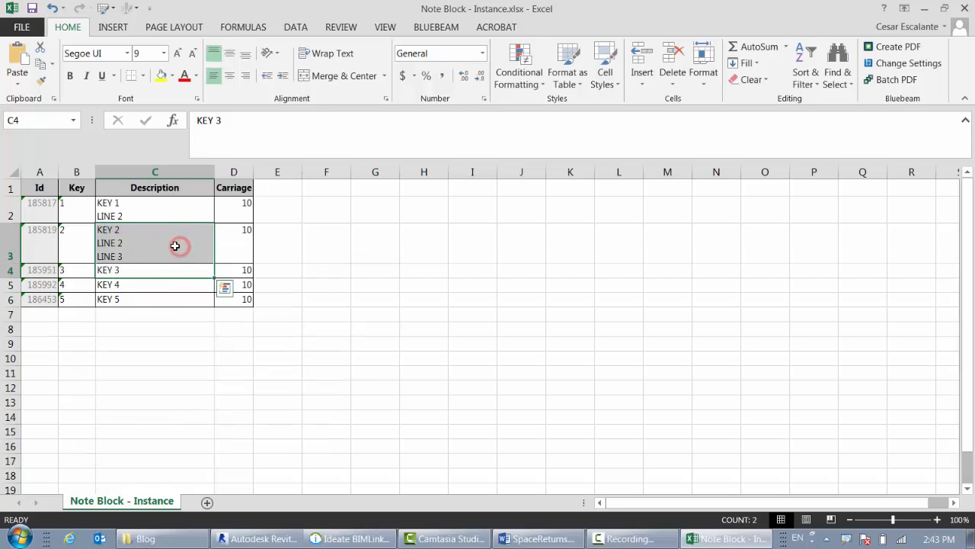
Add a second line reading LINE 4 below KEY 3 in description cell C4
left_click(155, 274)
left_click(233, 117)
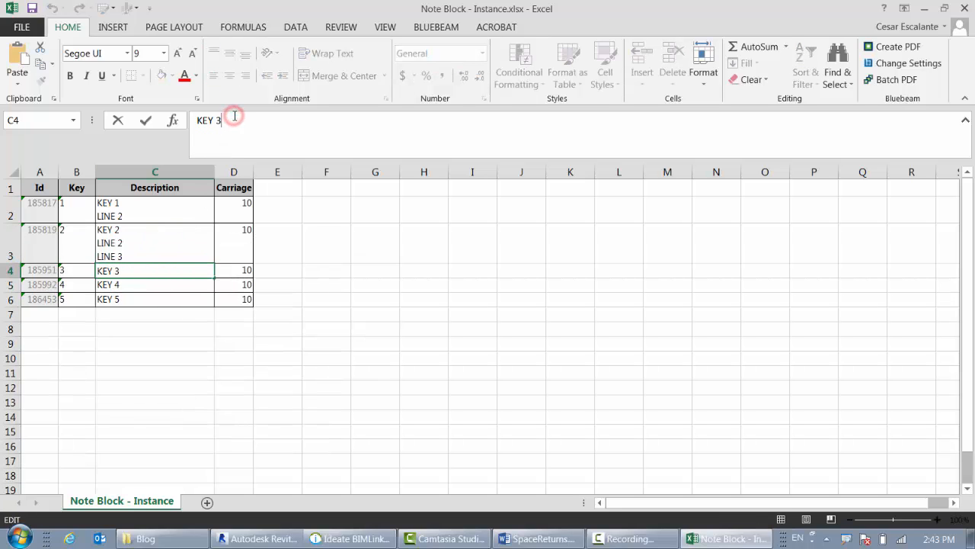
key("alt+Return")
type("LINE 4")
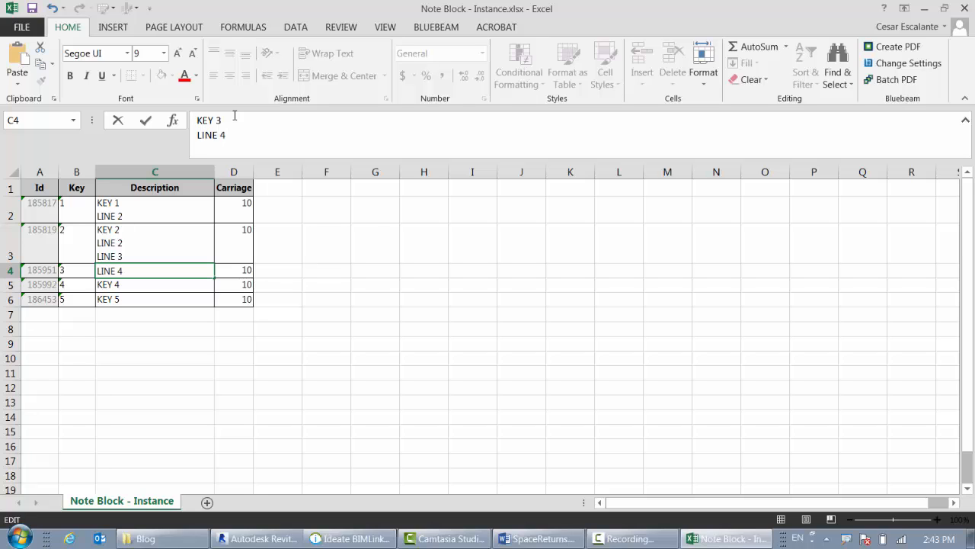
left_click(241, 326)
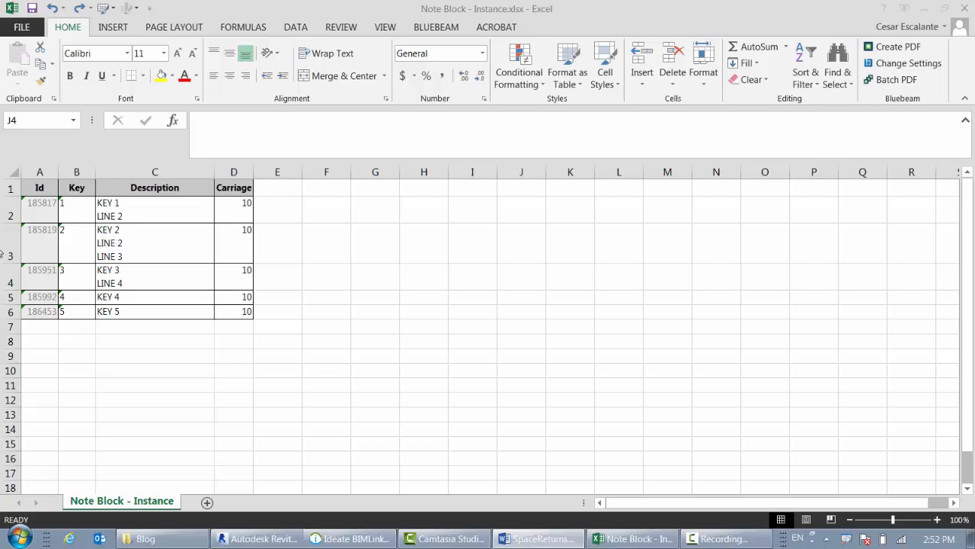
Replace the Carriage value in cell D2 with the formula =POWER(10,LEN(C2)-LEN(SUBSTITUTE(C2,CHAR(10),"")))*10
left_click(218, 122)
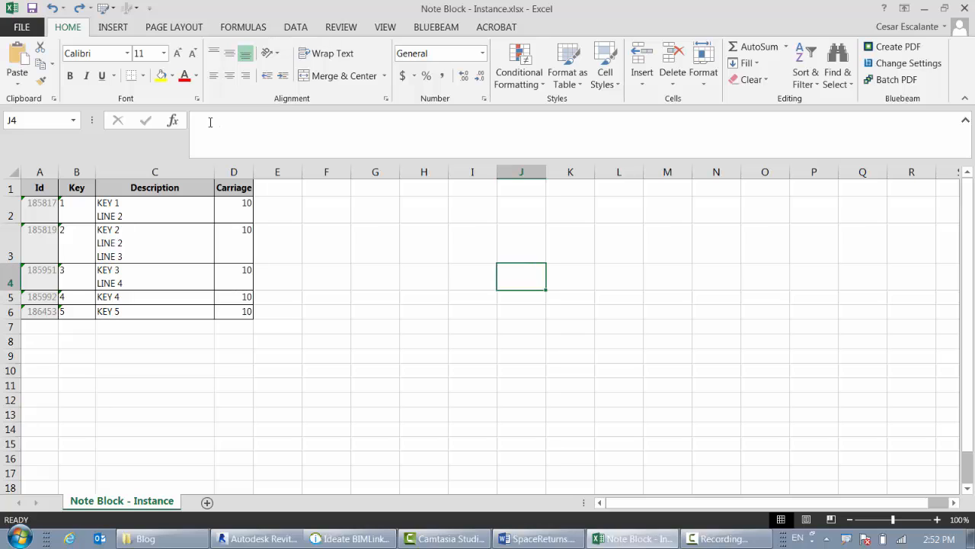
left_click(238, 210)
left_click(210, 122)
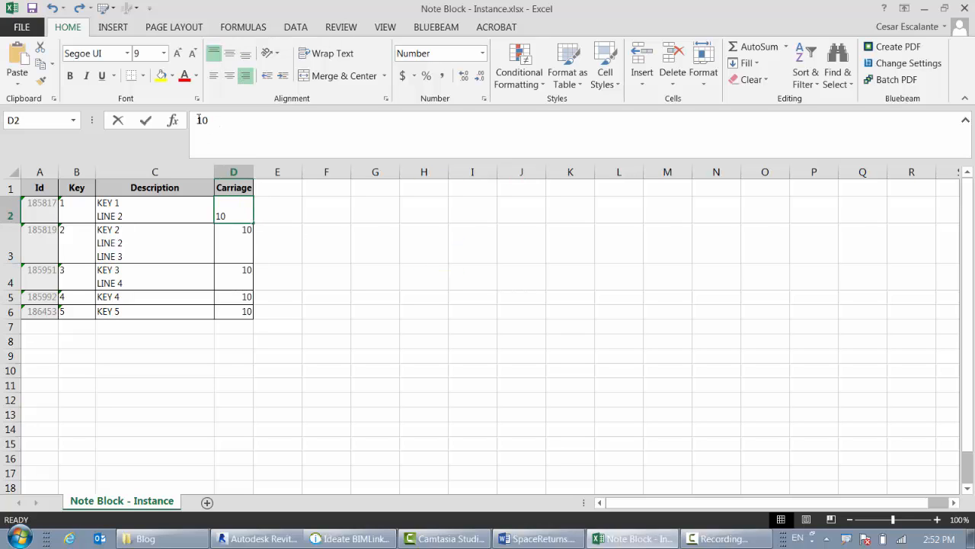
left_click_drag(210, 122, 191, 122)
key("BackSpace")
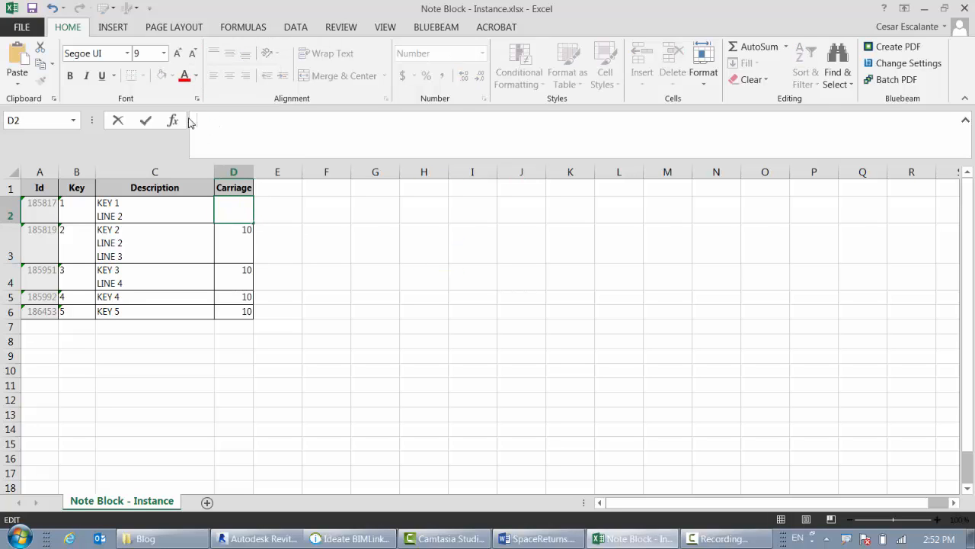
type("=POWER(10,LEN(C2)-LEN(SUBSTITUTE(C2,CHAR(10),\"\")))*10")
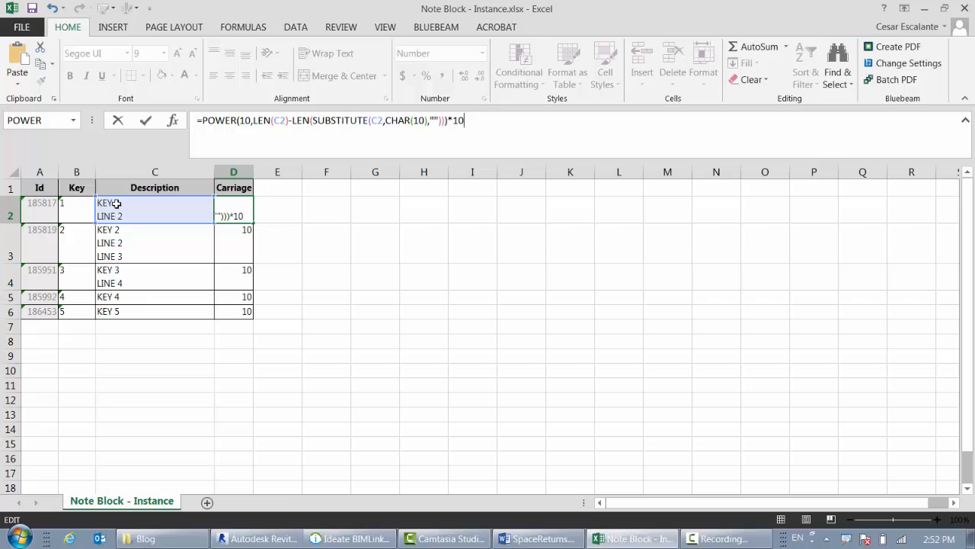
left_click(282, 204)
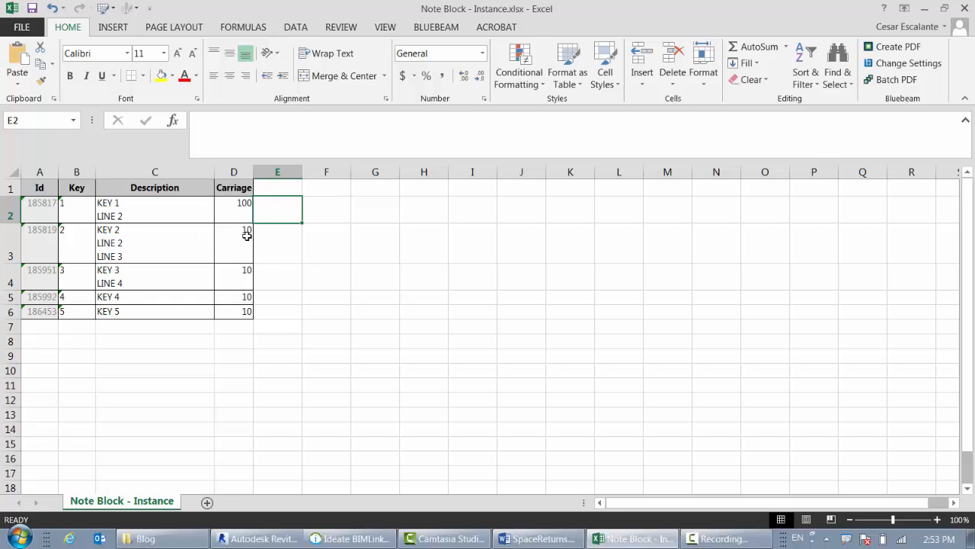
Copy the Carriage formula from D2 to cells D3 through D6
left_click(244, 206)
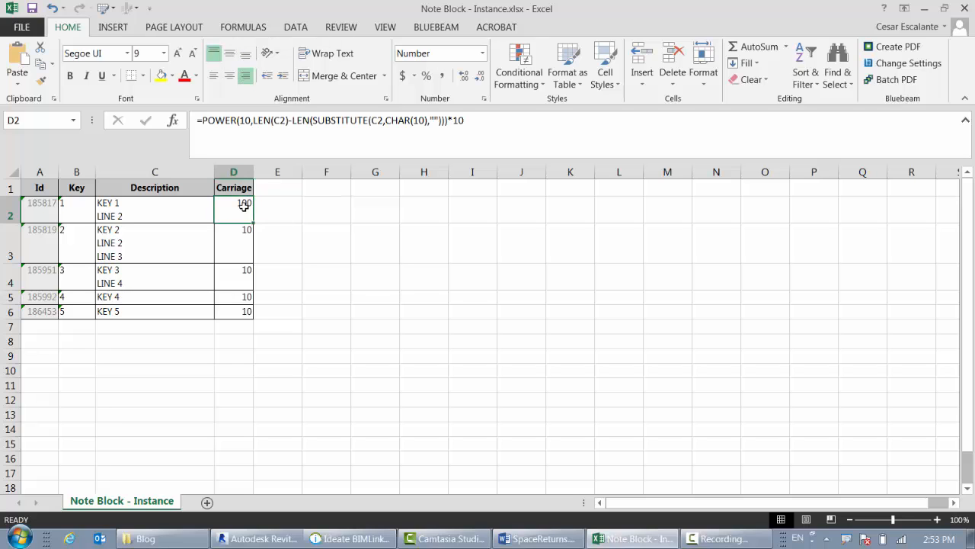
key("ctrl+c")
left_click_drag(243, 229, 240, 311)
key("ctrl+v")
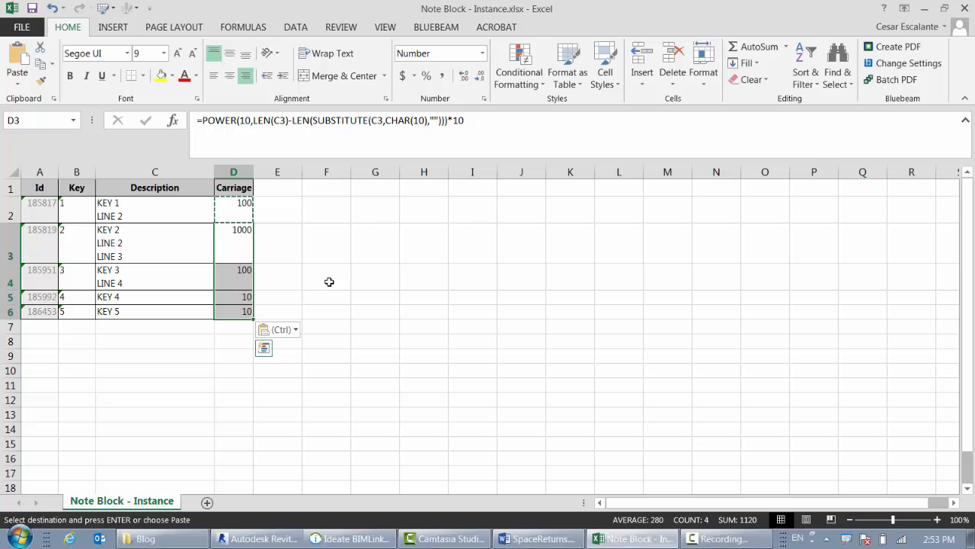
Add a fourth line reading LINE 4 to the KEY 2 description in cell C3
left_click(148, 245)
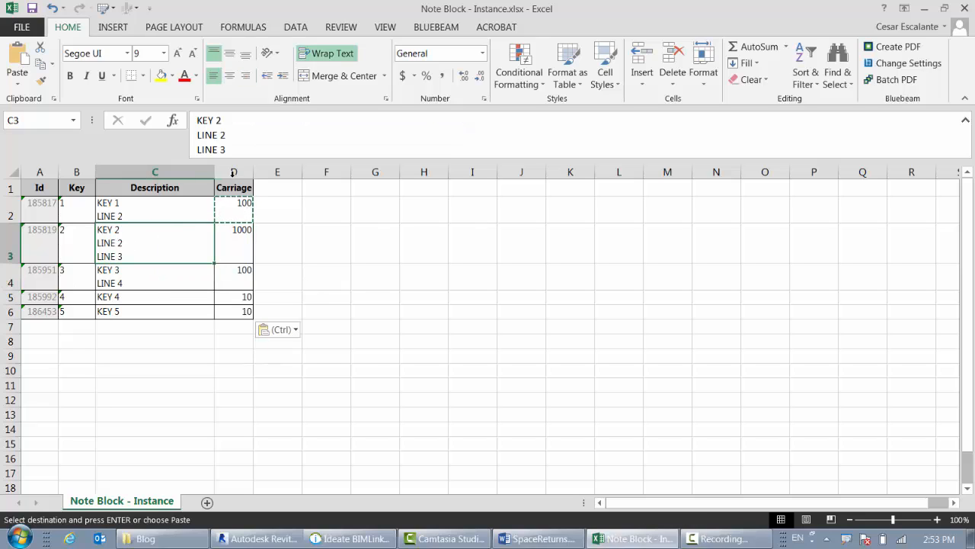
left_click(232, 147)
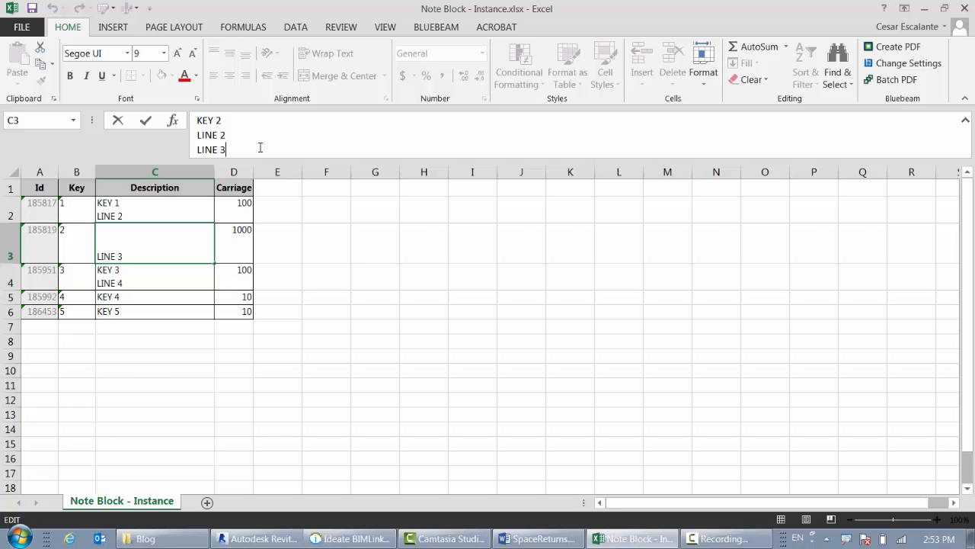
key("alt+Return")
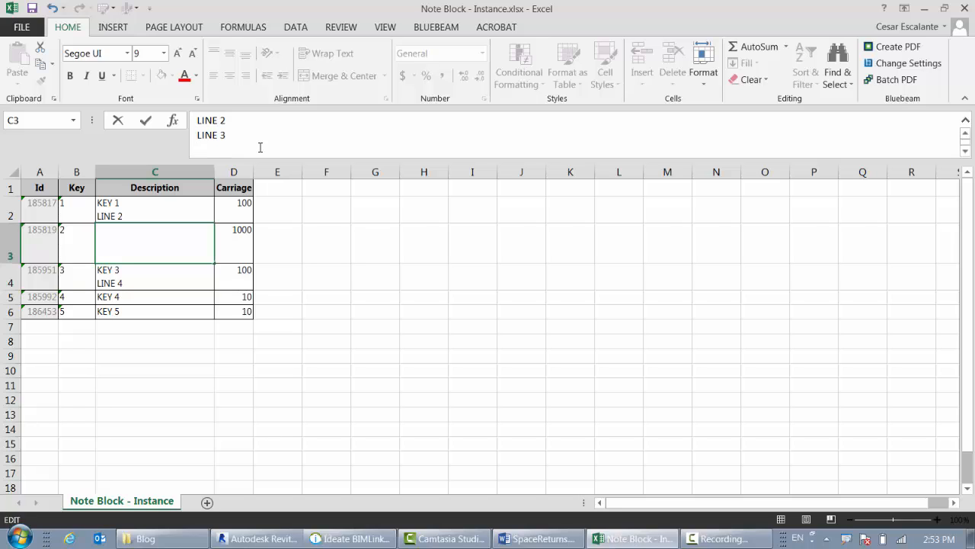
type("I")
type("E 4")
left_click(319, 359)
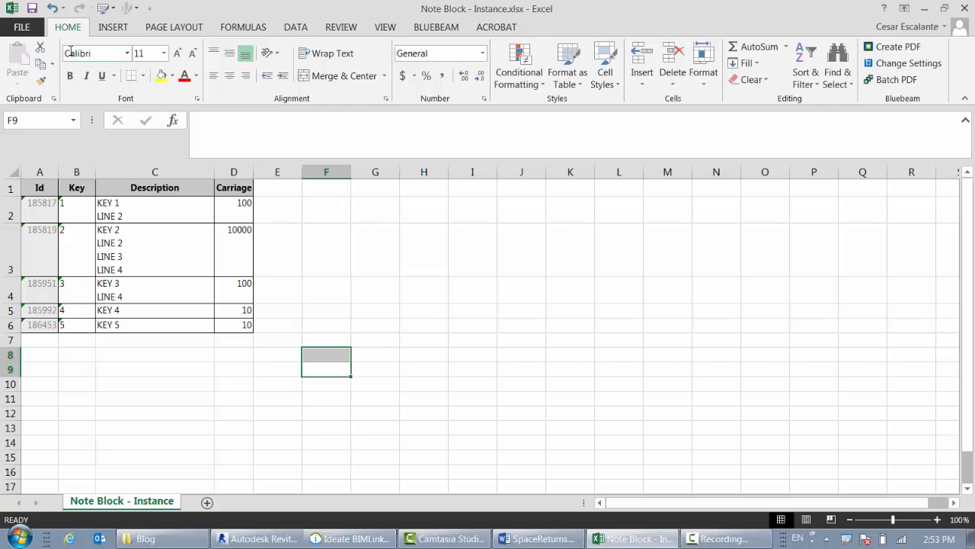
Save the Note Block - Instance workbook and close Excel to return to BIMLink
left_click(22, 27)
left_click(36, 140)
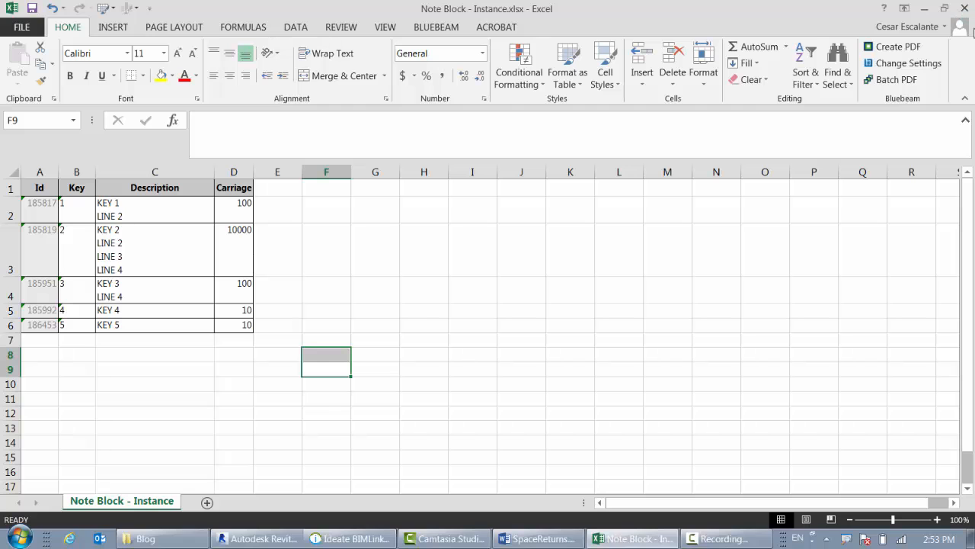
left_click(964, 9)
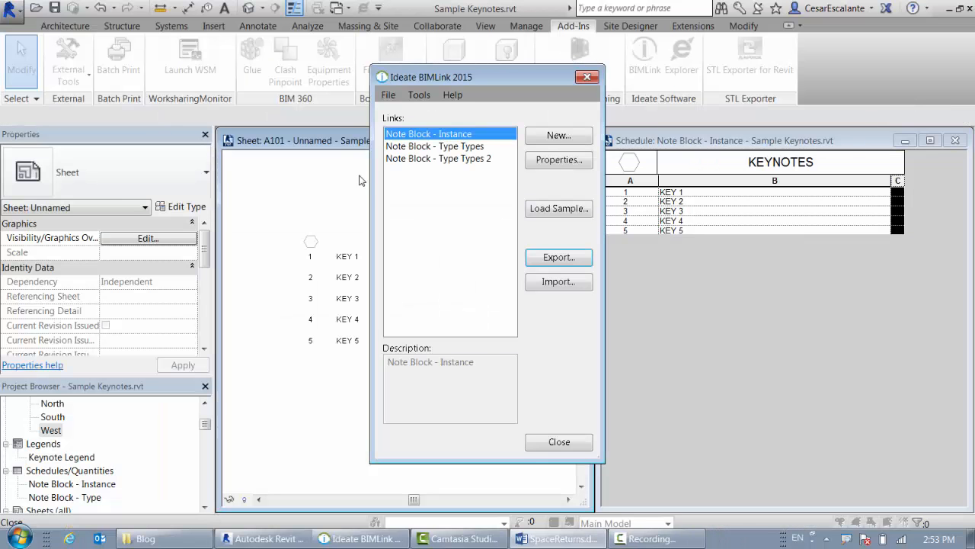
Import Note Block - Instance.xlsx into the Revit model through the Note Block - Instance link and close BIMLink
left_click(554, 283)
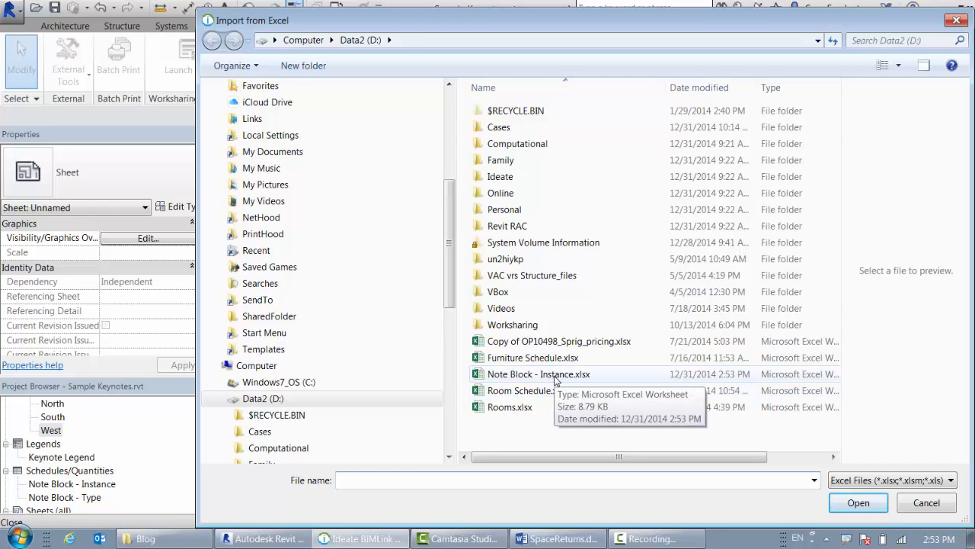
left_click(554, 377)
left_click(856, 509)
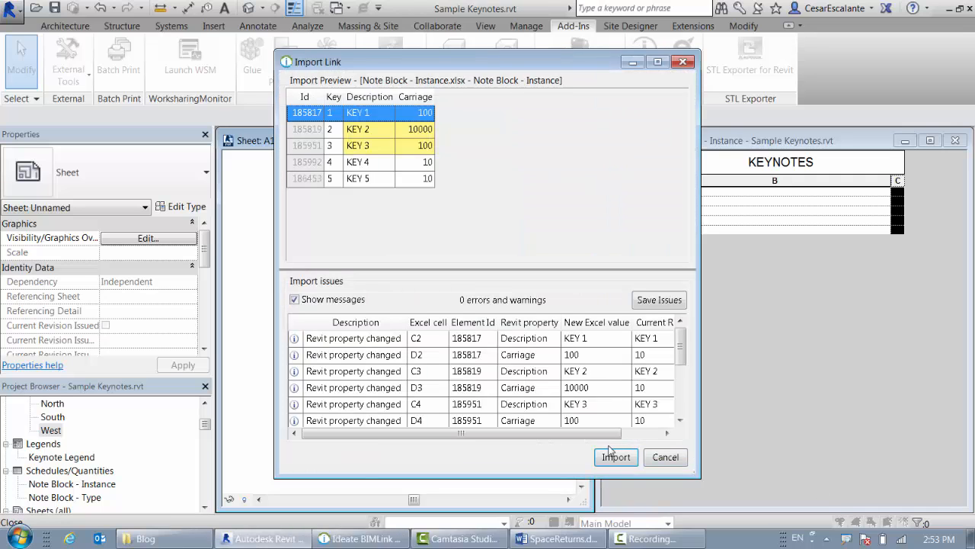
left_click(615, 458)
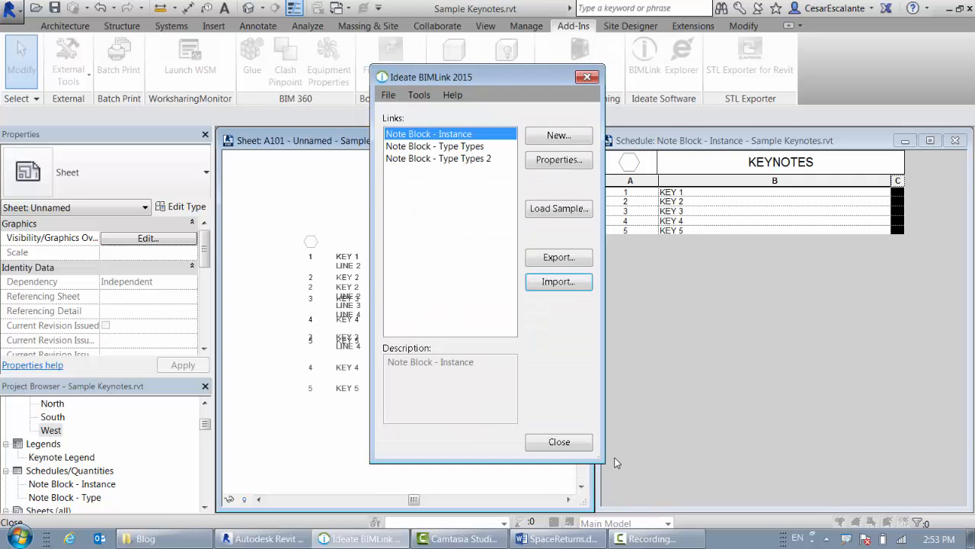
left_click(561, 448)
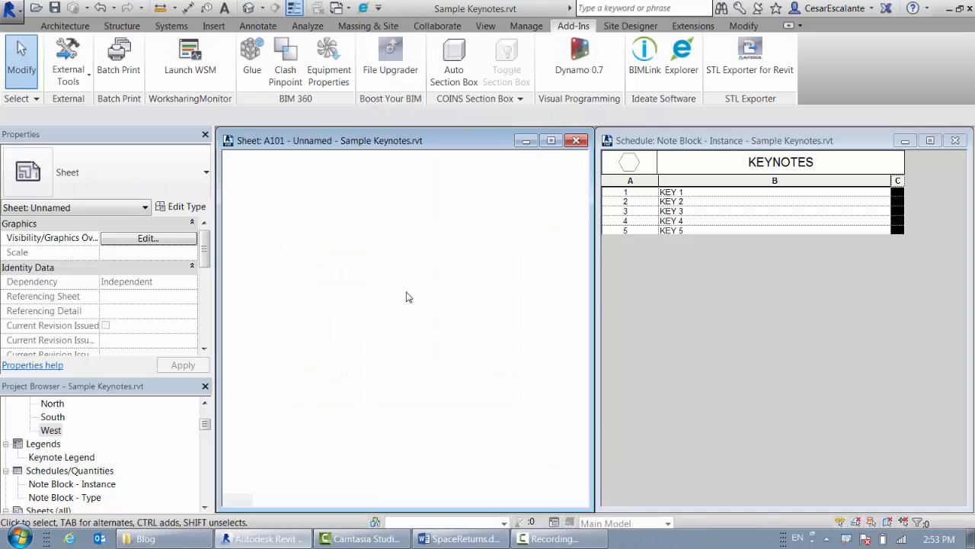
Select the keynote schedule on sheet A101 to inspect its row heights and Carriage values, and clear the selection
left_click(359, 287)
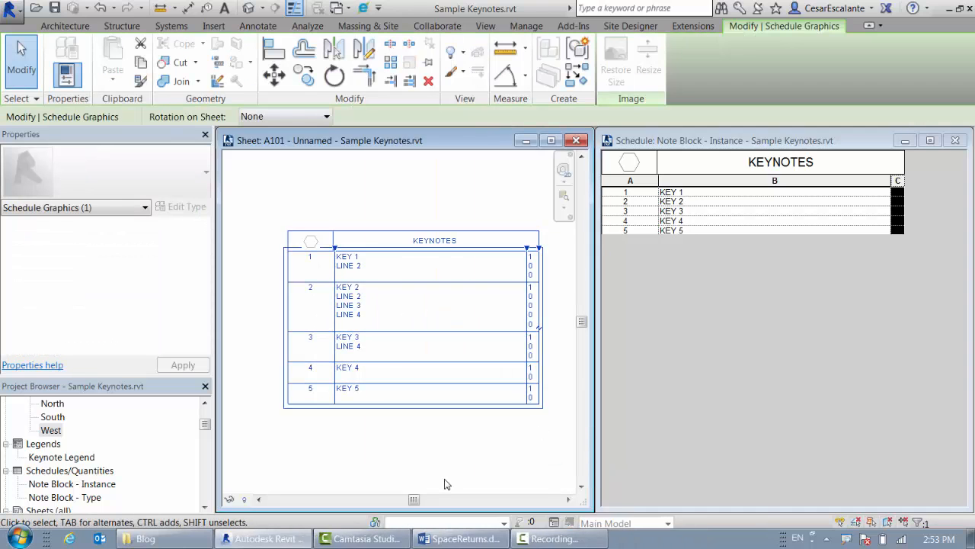
key("Escape")
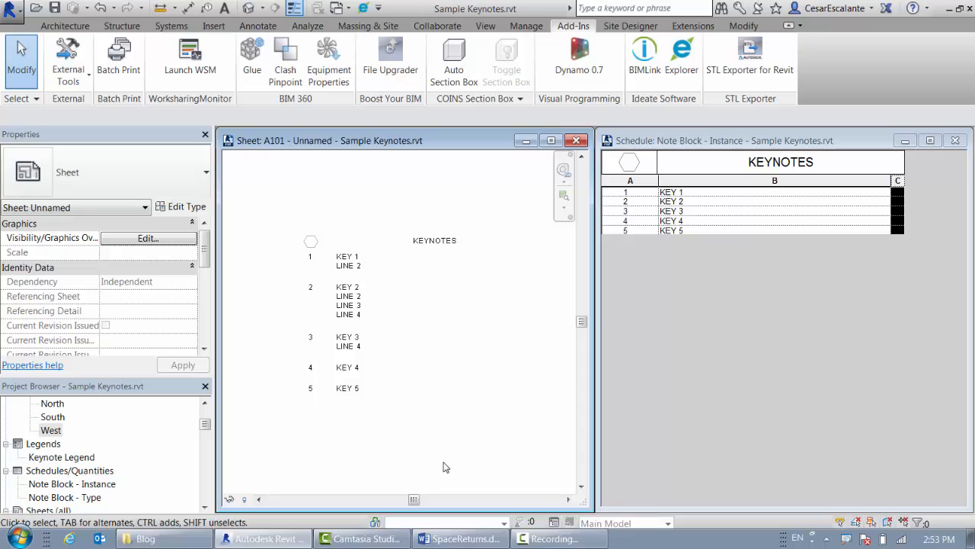